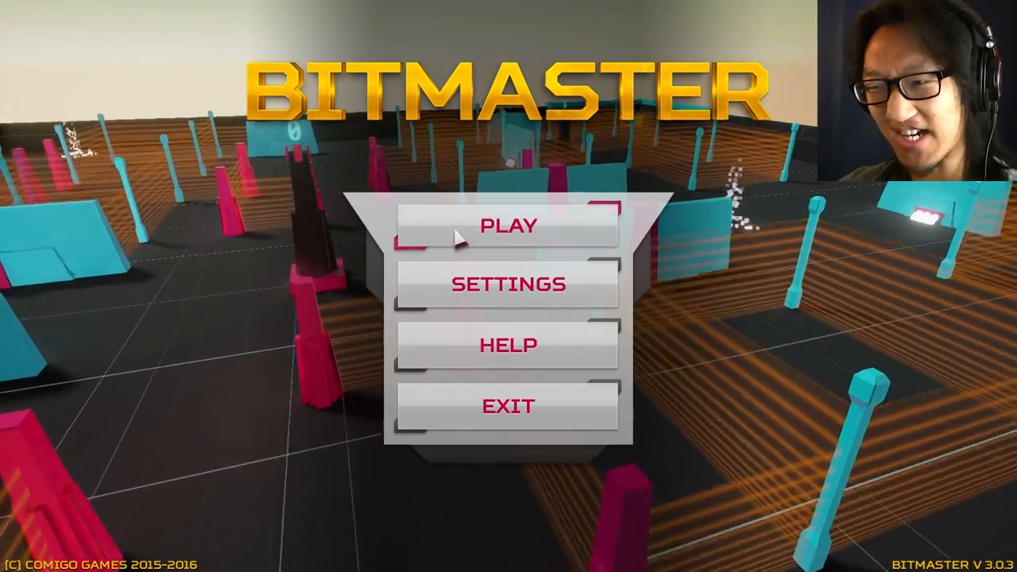
# Start a new game from the Bitmaster main menu via PLAY
pyautogui.click(459, 238)
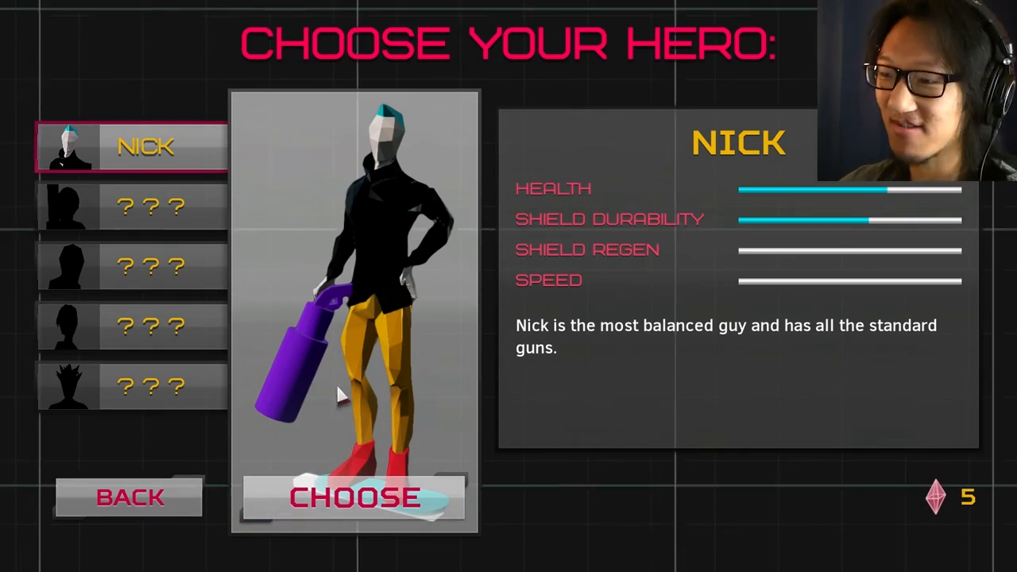
# Confirm Nick as the hero and skate him right, north and back south across the Stage 1 arena
pyautogui.click(349, 512)
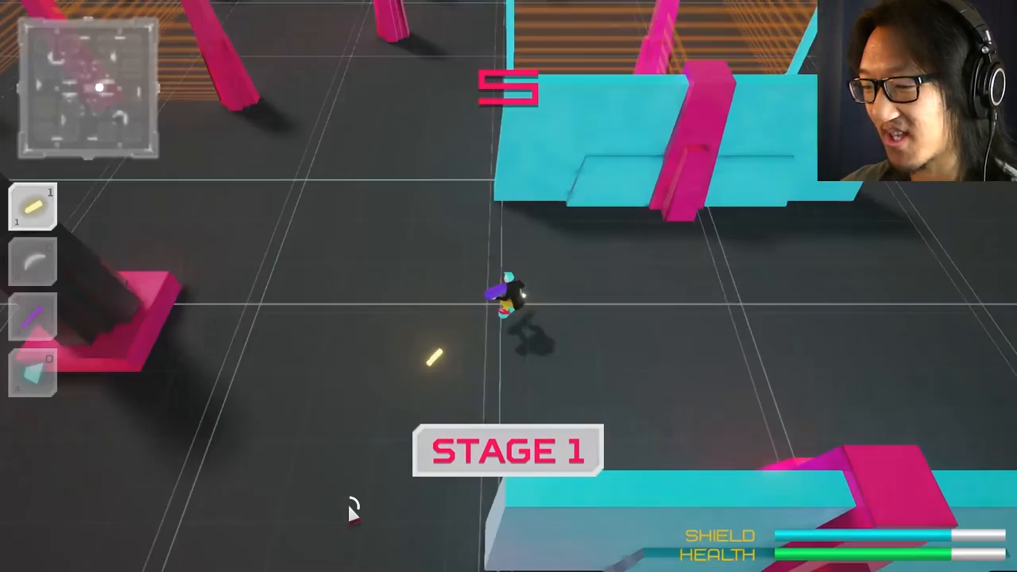
pyautogui.press('d')
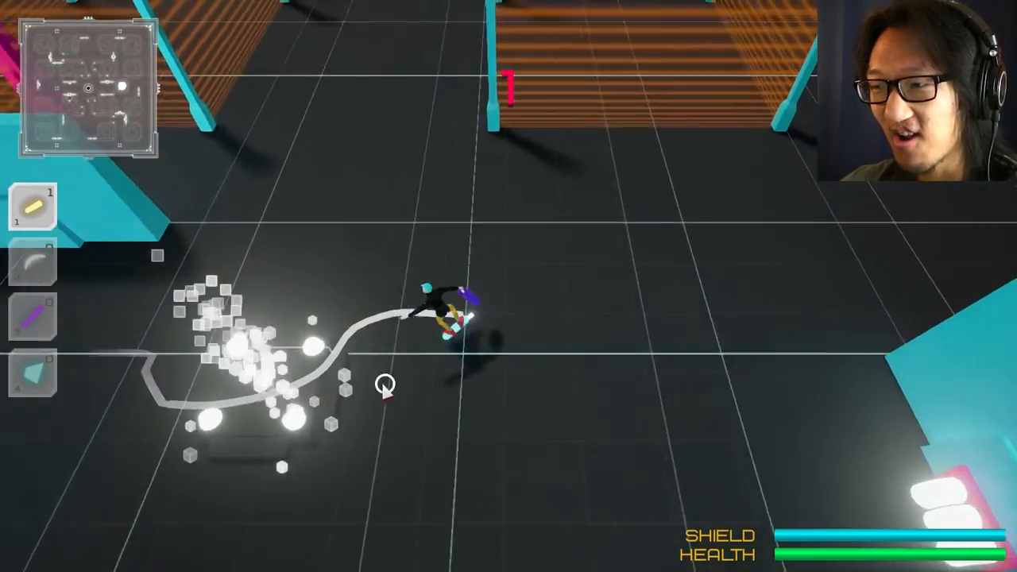
pyautogui.press('w')
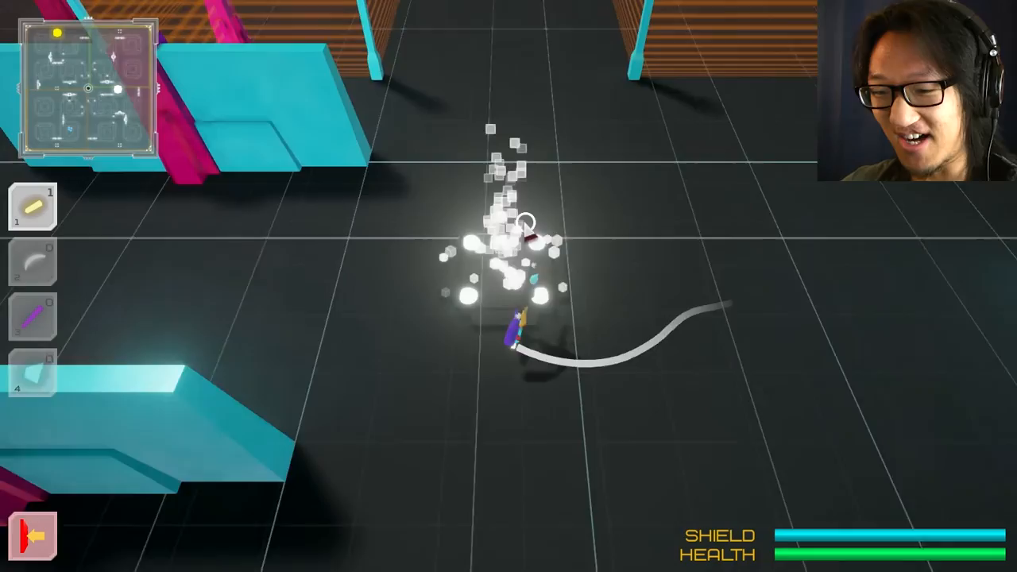
pyautogui.press('d')
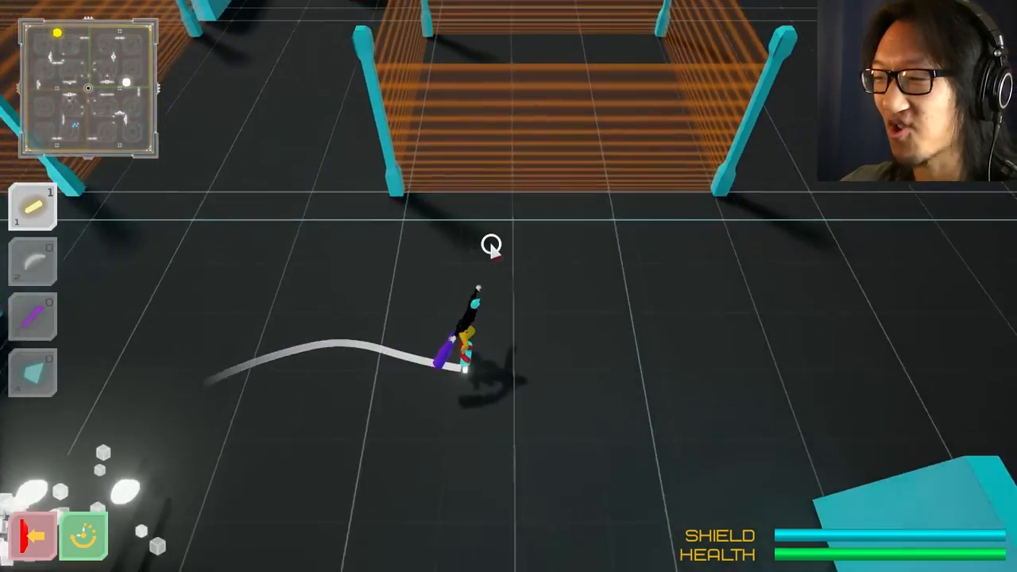
pyautogui.press('w')
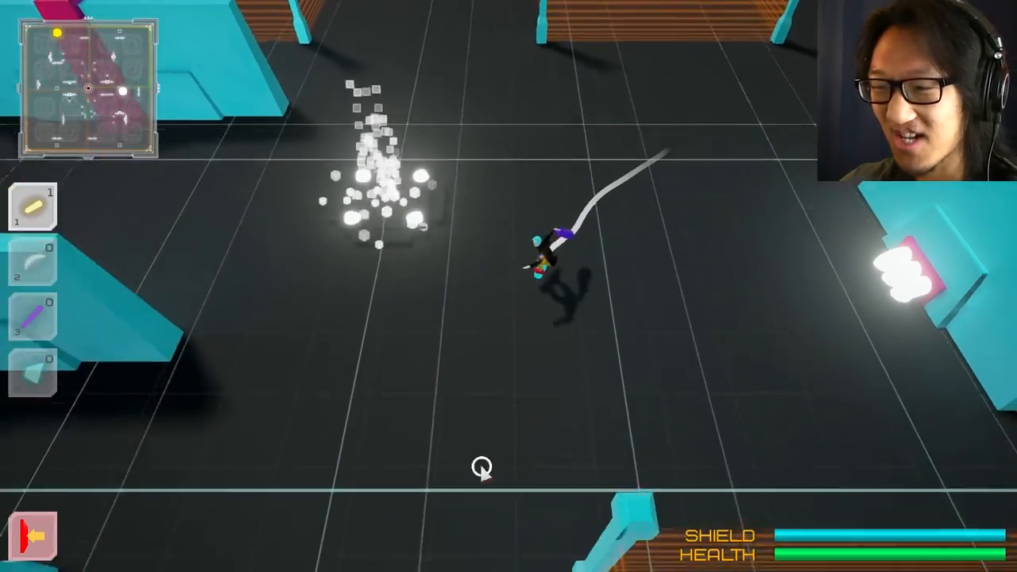
pyautogui.press('s')
pyautogui.press('s')
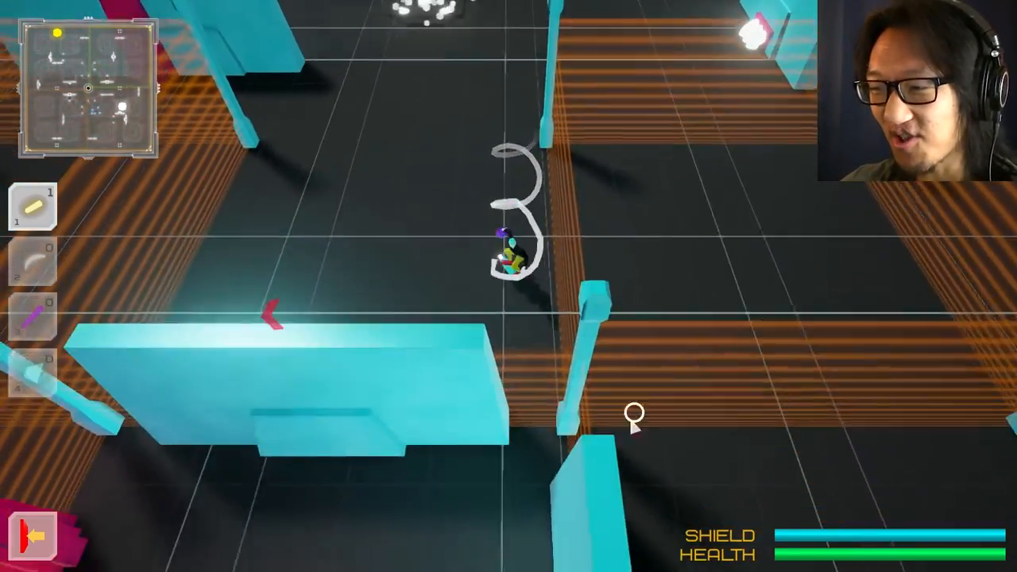
# Ride Nick north, east past a bursting enemy, then west into the corridor as the arena turns red
pyautogui.press('w')
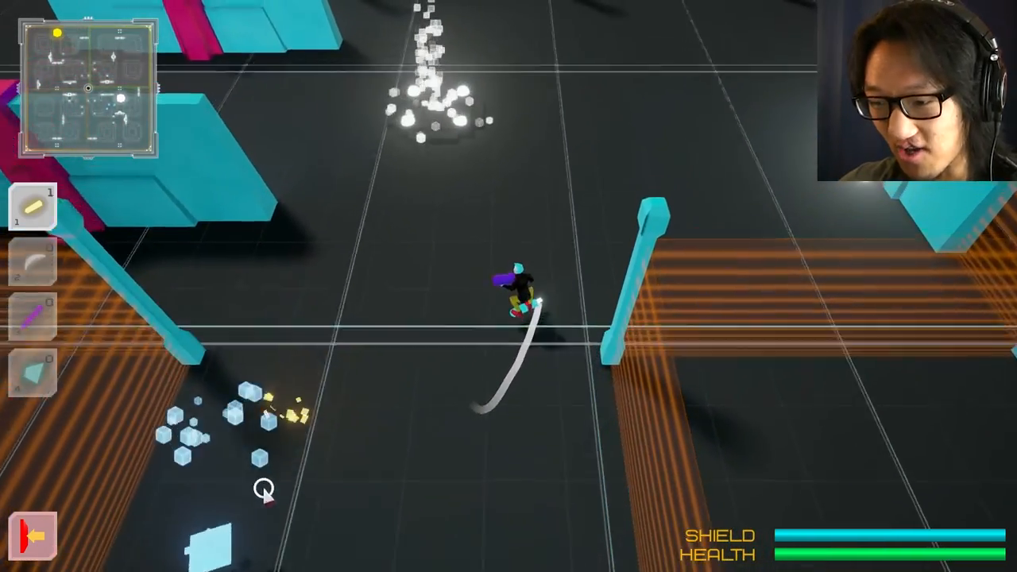
pyautogui.press('w')
pyautogui.press('w')
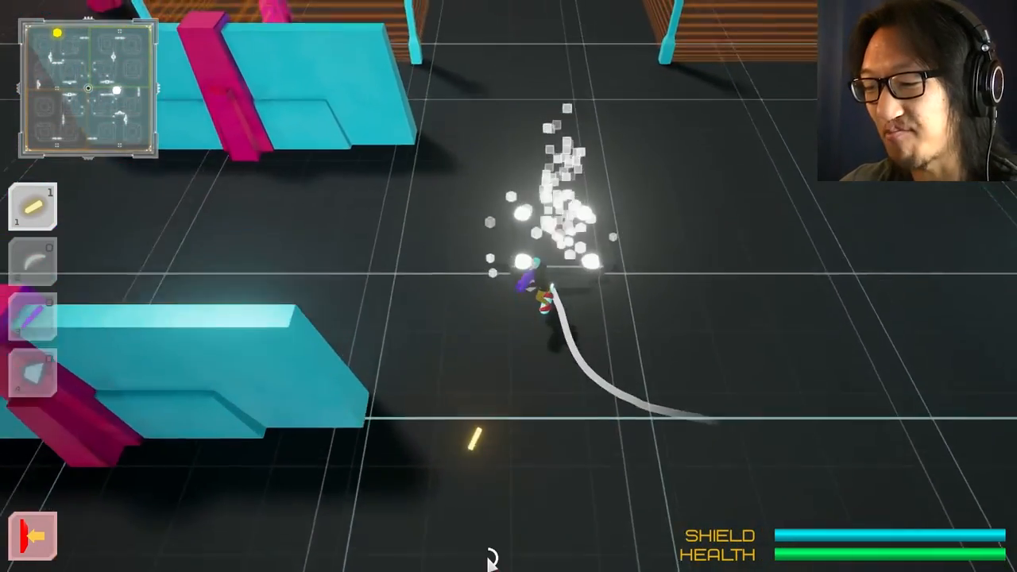
pyautogui.press('d')
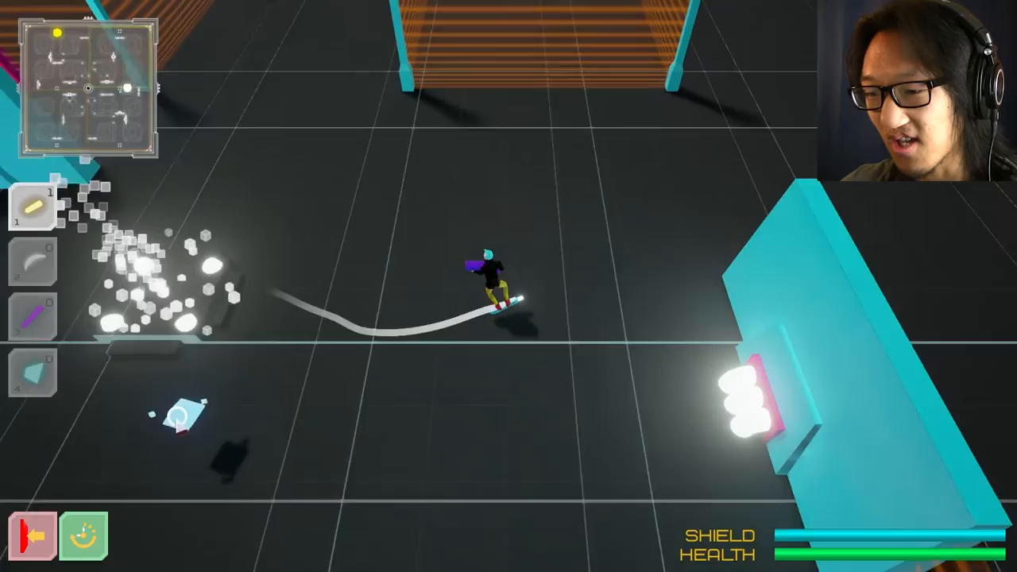
pyautogui.press('w')
pyautogui.press('a')
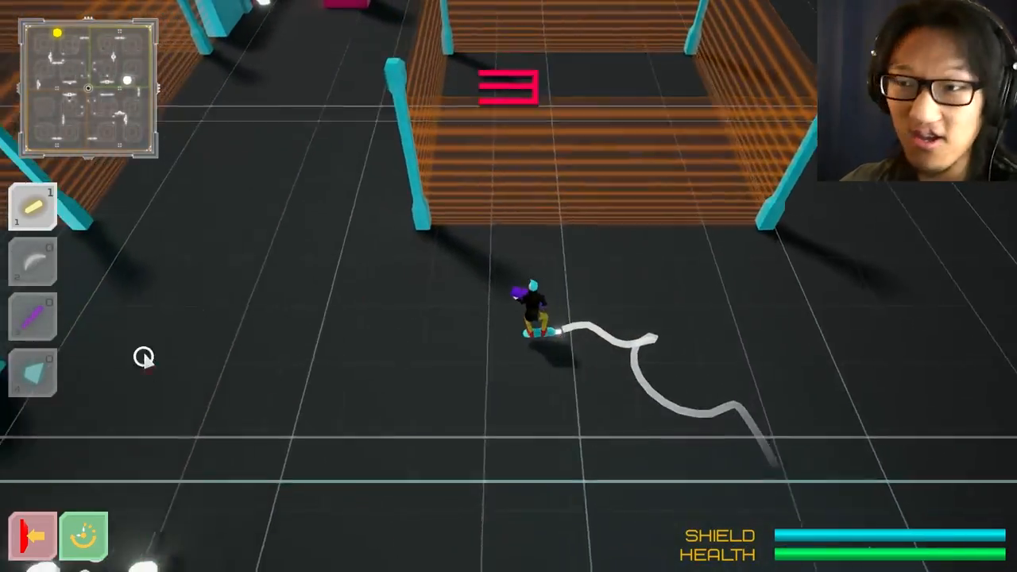
pyautogui.press('w')
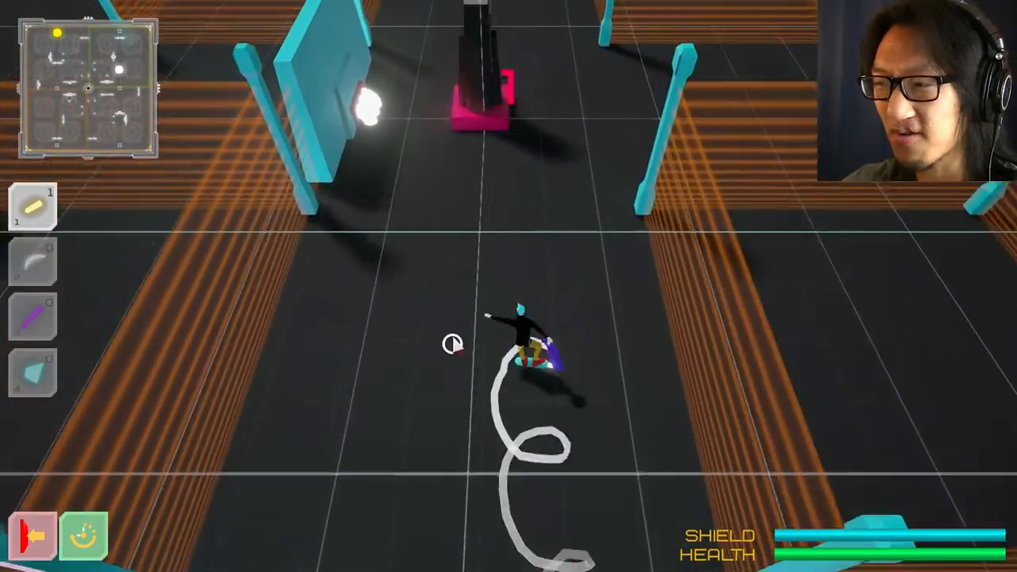
# Skate Nick past the gate and weave south, west and east through the red corridors
pyautogui.press('w')
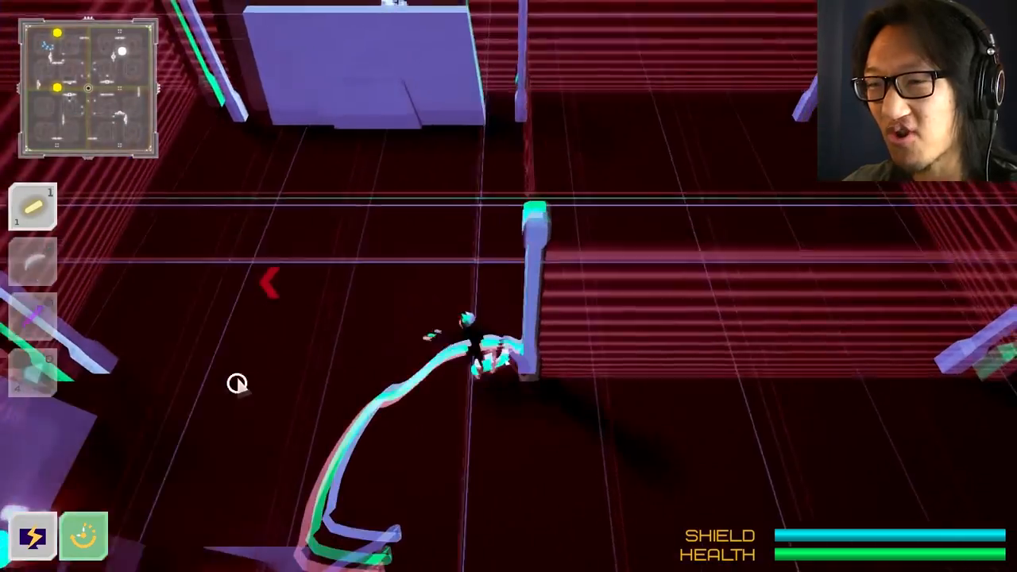
pyautogui.press('s')
pyautogui.press('d')
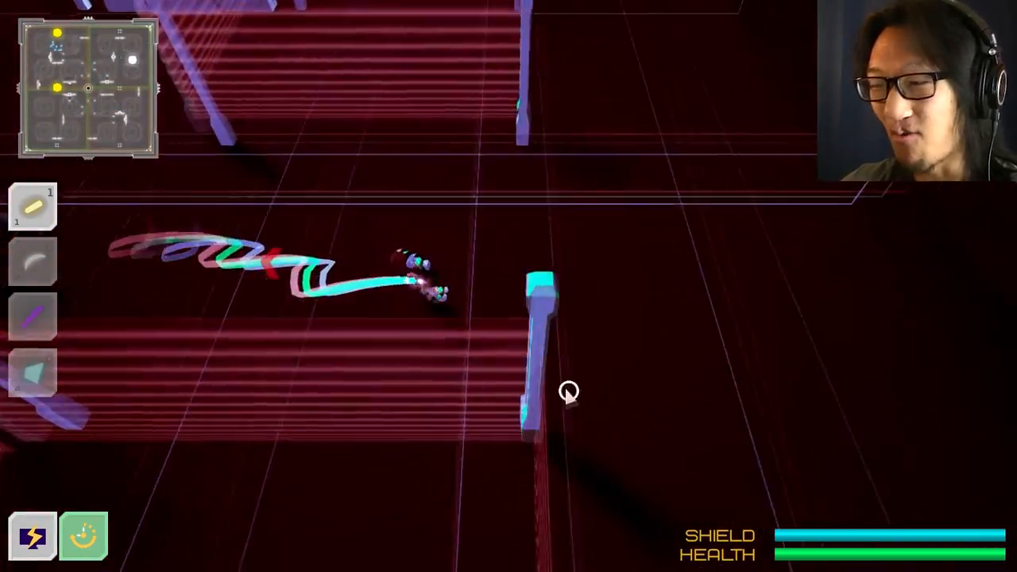
pyautogui.press('s')
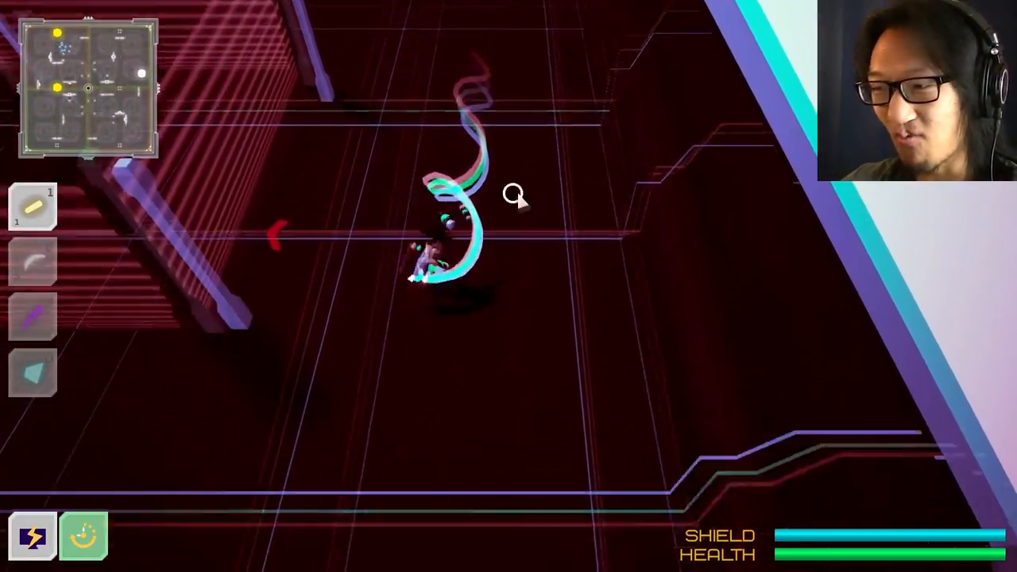
pyautogui.press('a')
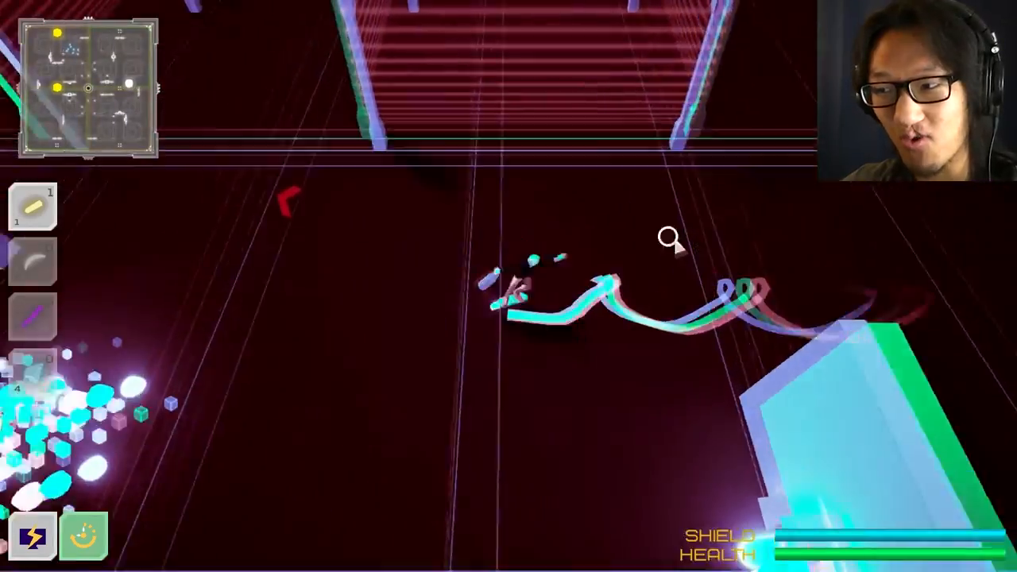
pyautogui.press('s')
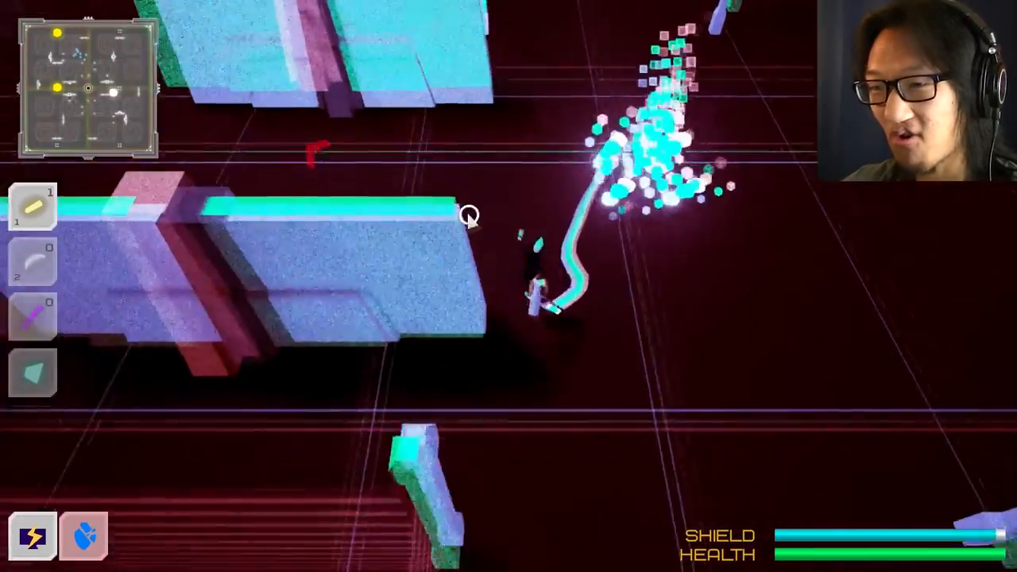
pyautogui.press('d')
# Loop Nick west and north, shattering nearby blocks with an ability along the way
pyautogui.press('w')
pyautogui.press('a')
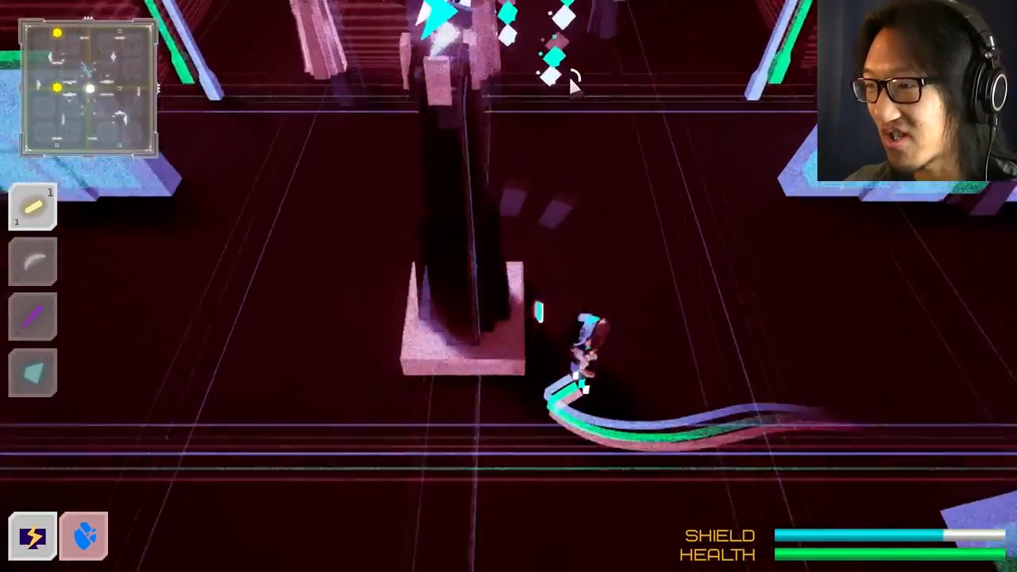
pyautogui.press('w')
pyautogui.press('w')
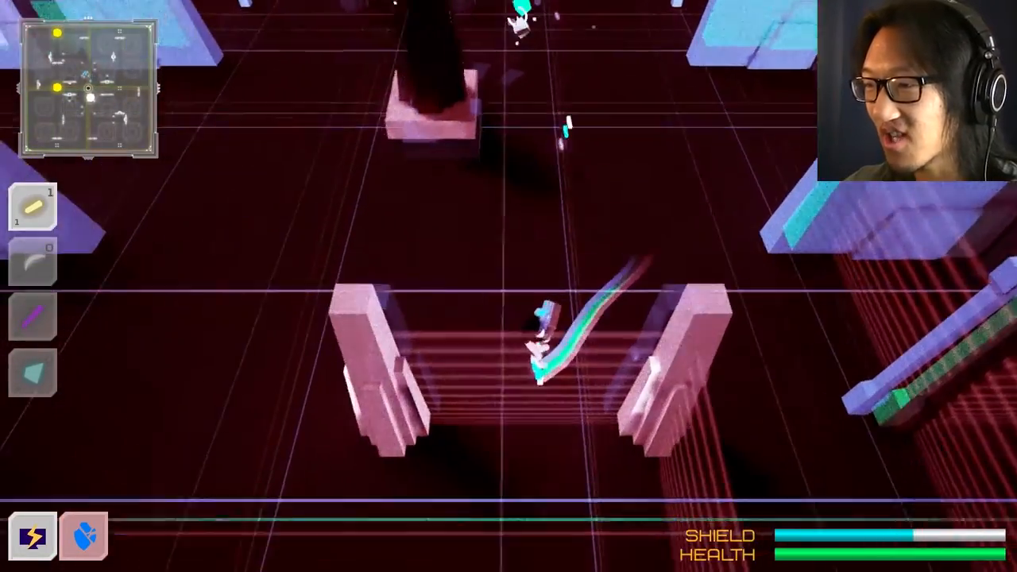
pyautogui.press('w')
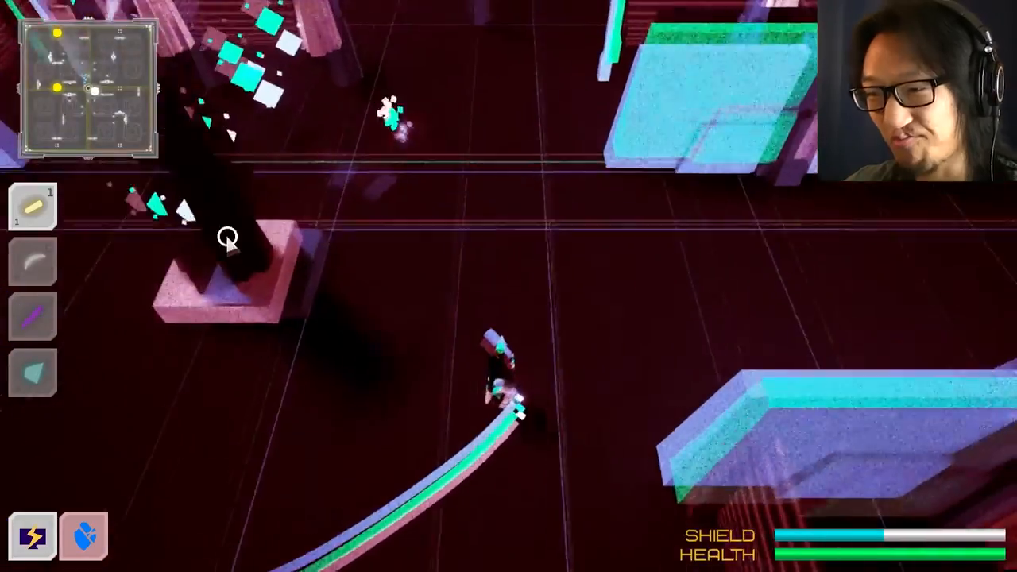
pyautogui.press('w')
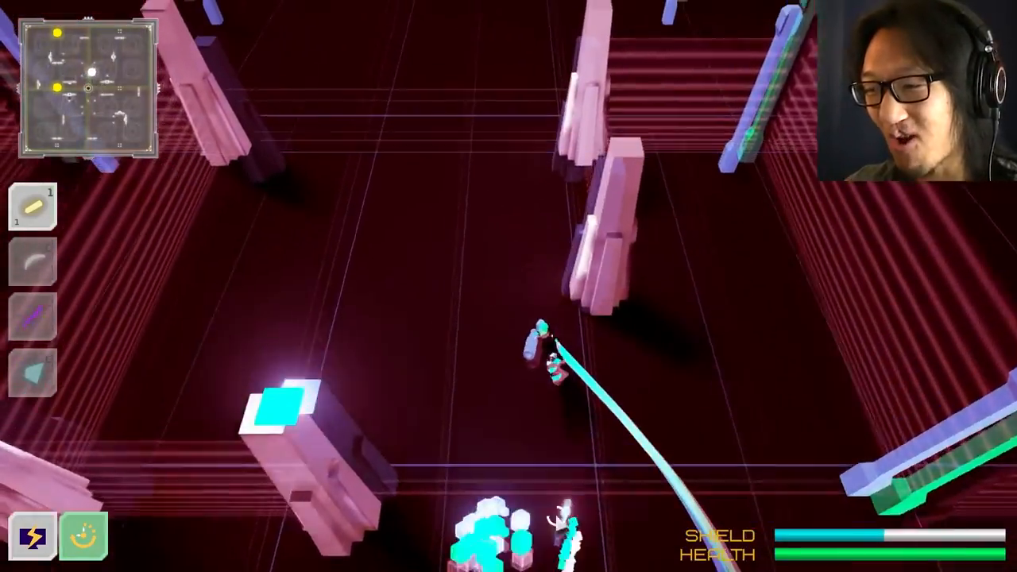
pyautogui.press('a')
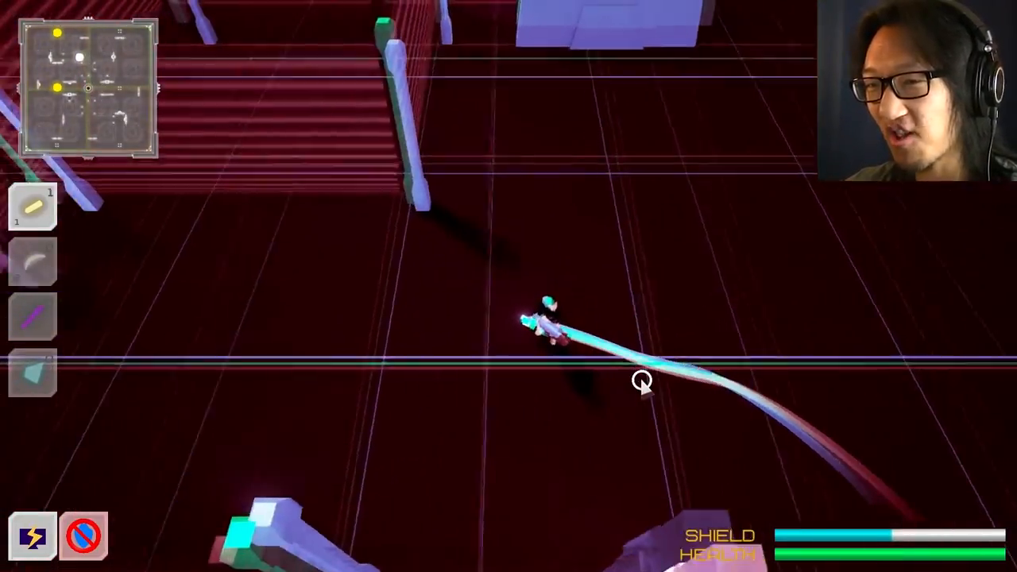
pyautogui.press('w')
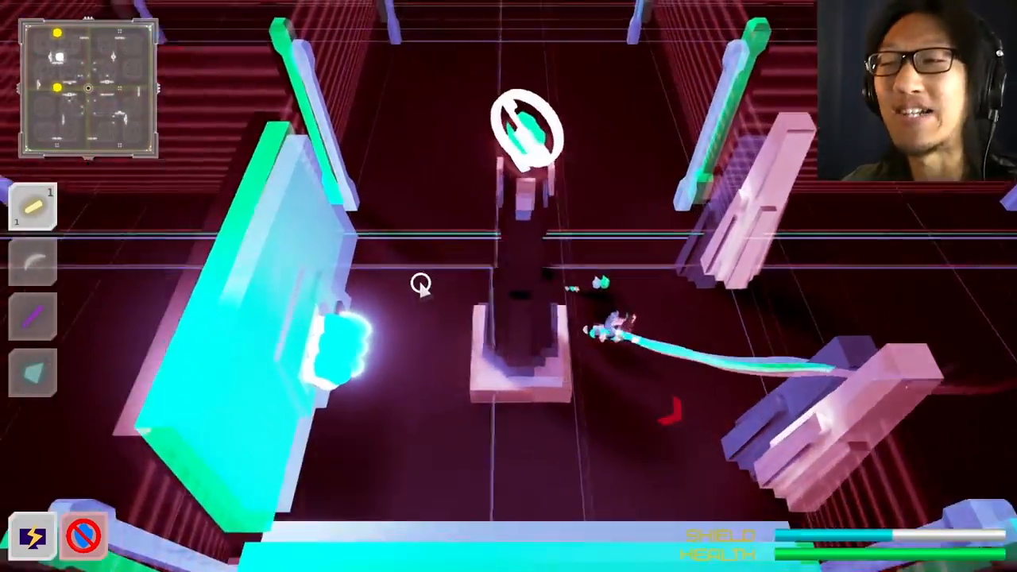
# Charge the cyan enemy cluster, shoot the nearby enemy and take out another while skating the corridor
pyautogui.press('w')
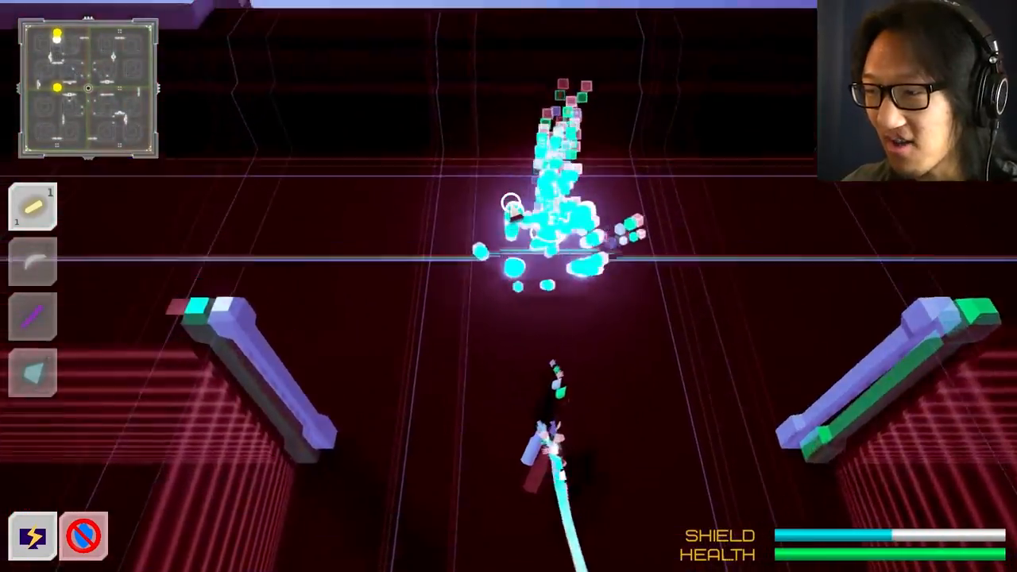
pyautogui.press('a')
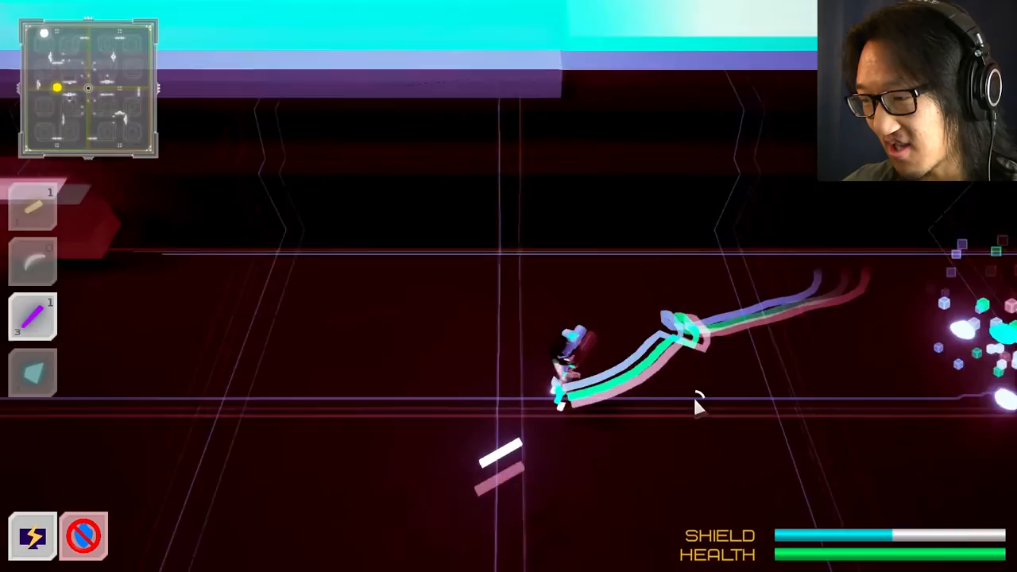
pyautogui.click(734, 329)
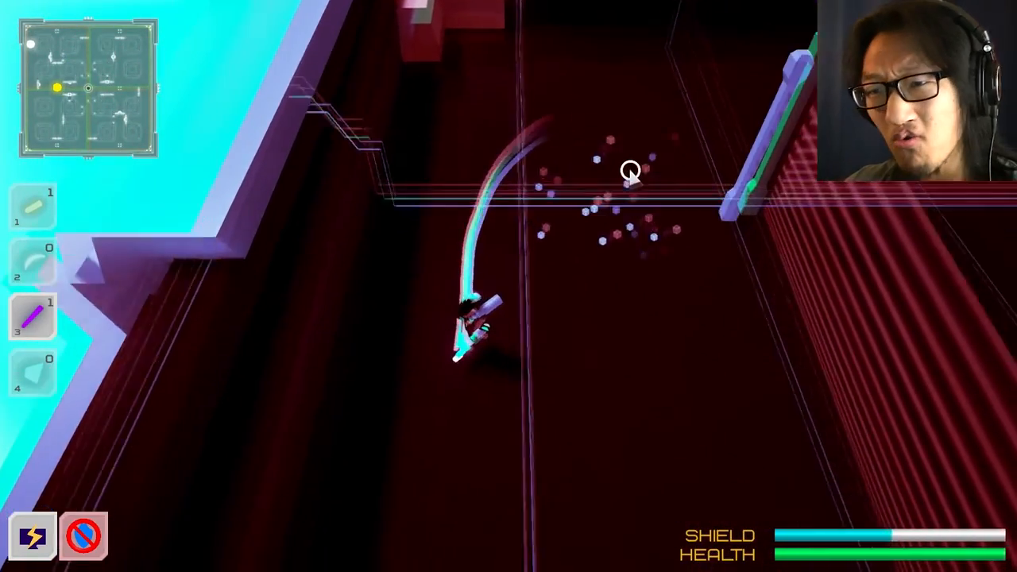
pyautogui.press('w')
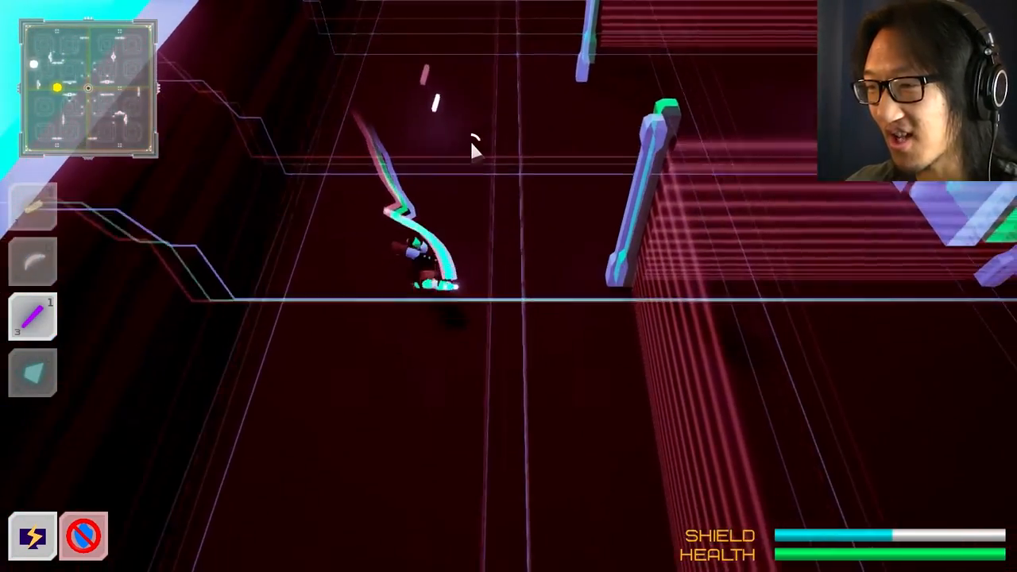
pyautogui.press('w')
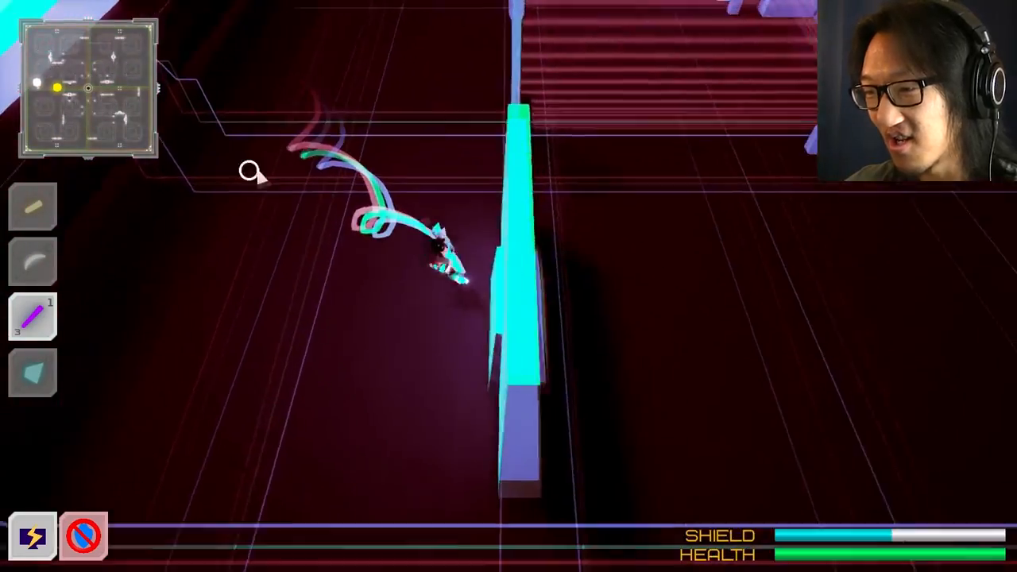
pyautogui.press('w')
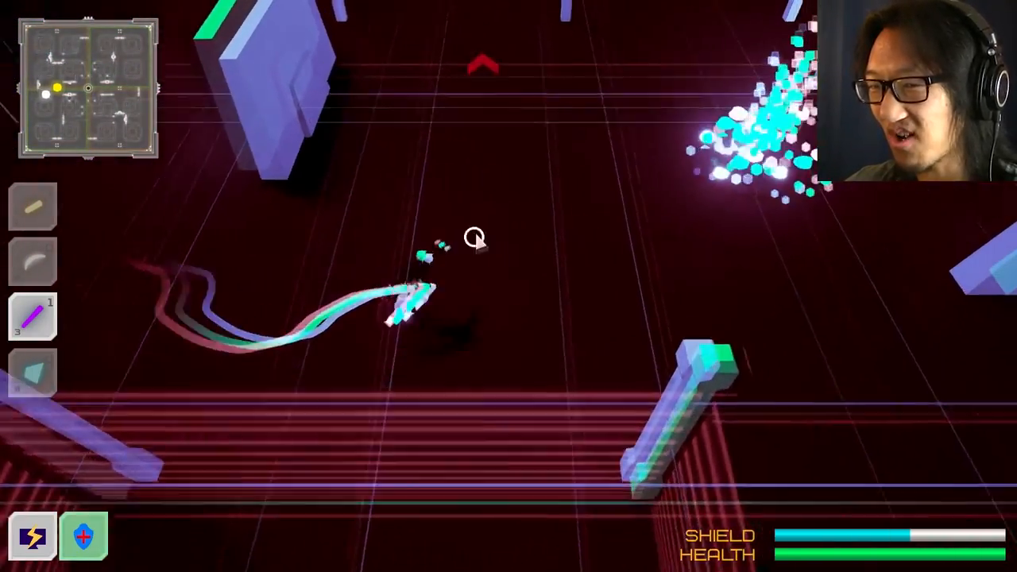
# Skate up the corridor bend, destroying enemies, and pass the wall into the next area
pyautogui.press('w')
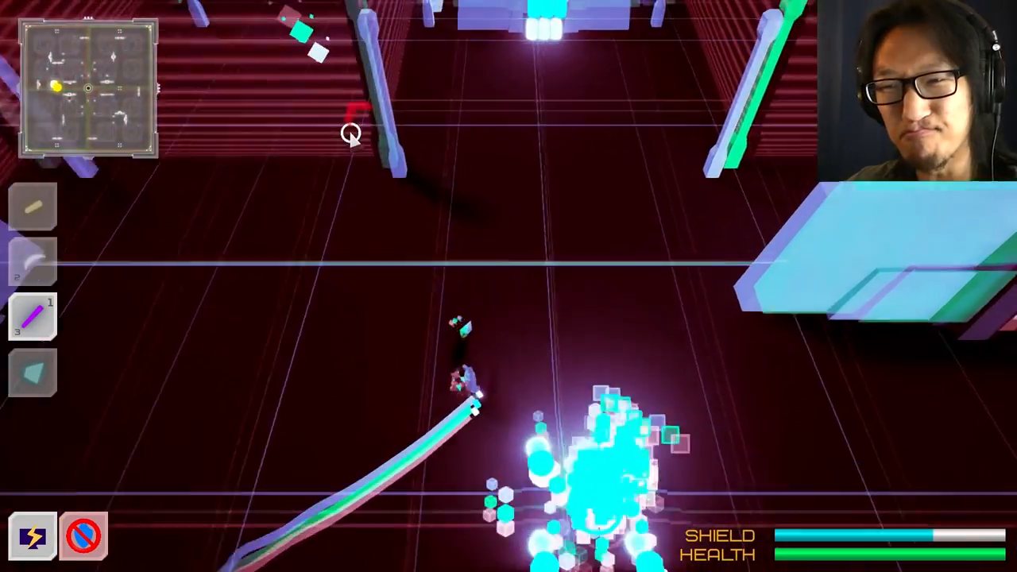
pyautogui.press('w')
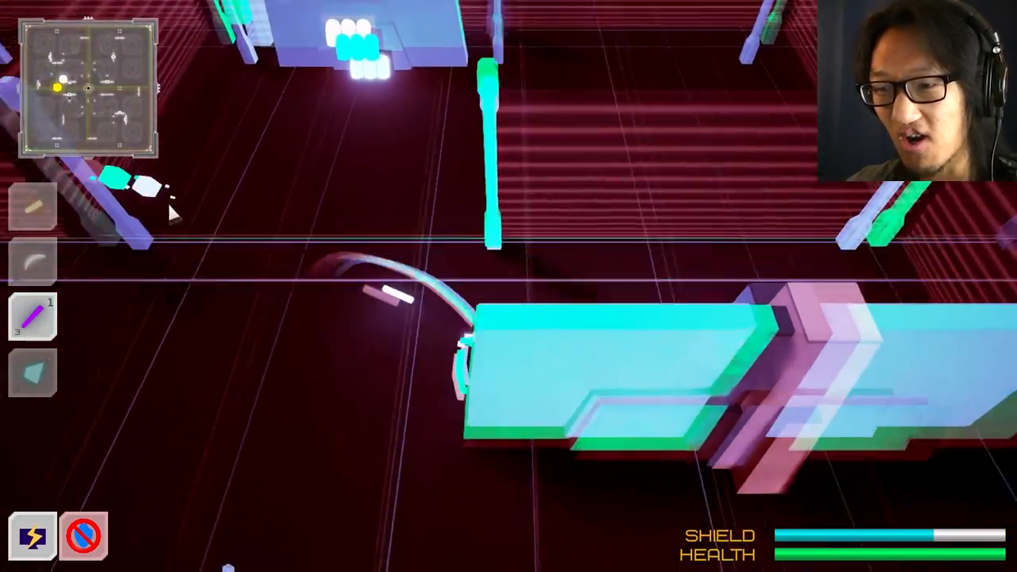
pyautogui.press('w')
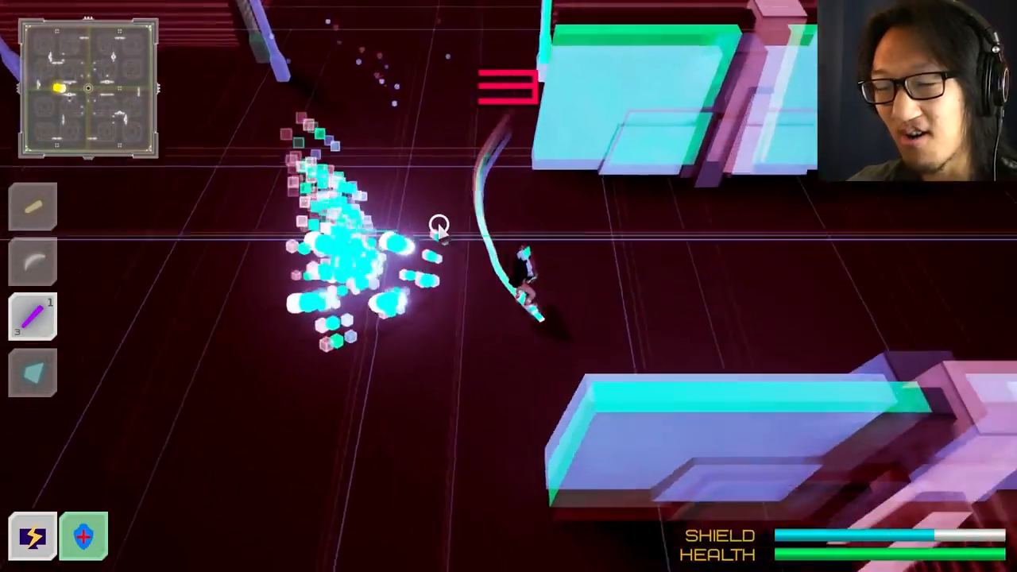
pyautogui.press('w')
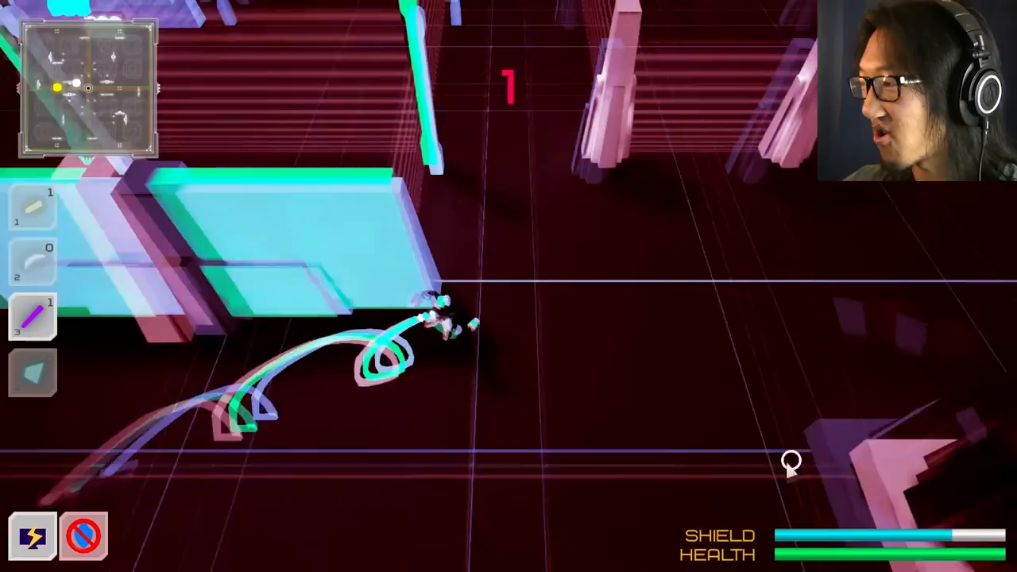
# Skate through the pink pillars into the cyan-walled area, firing a purple shot at an enemy and dodging
pyautogui.press('w')
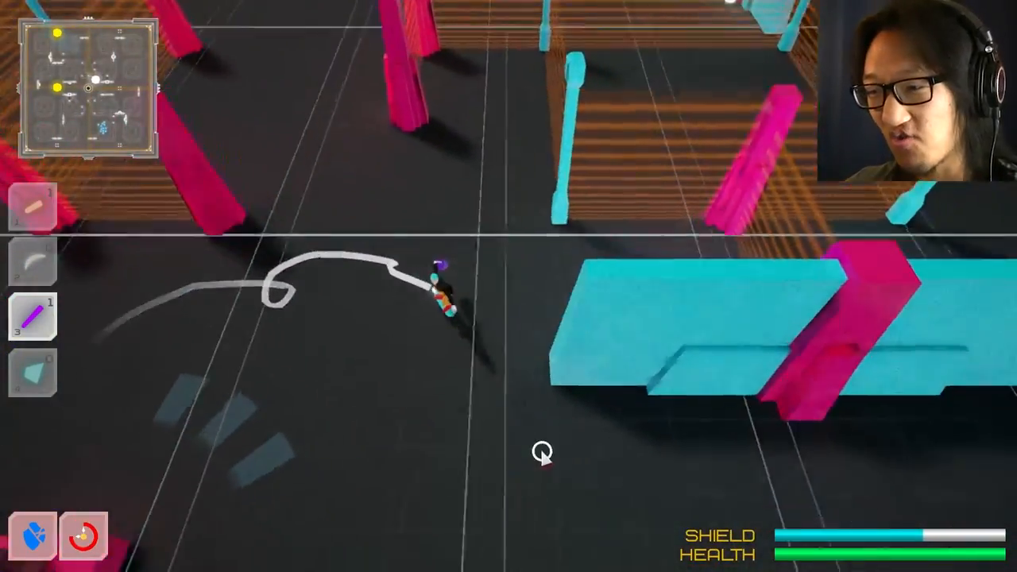
pyautogui.press('w')
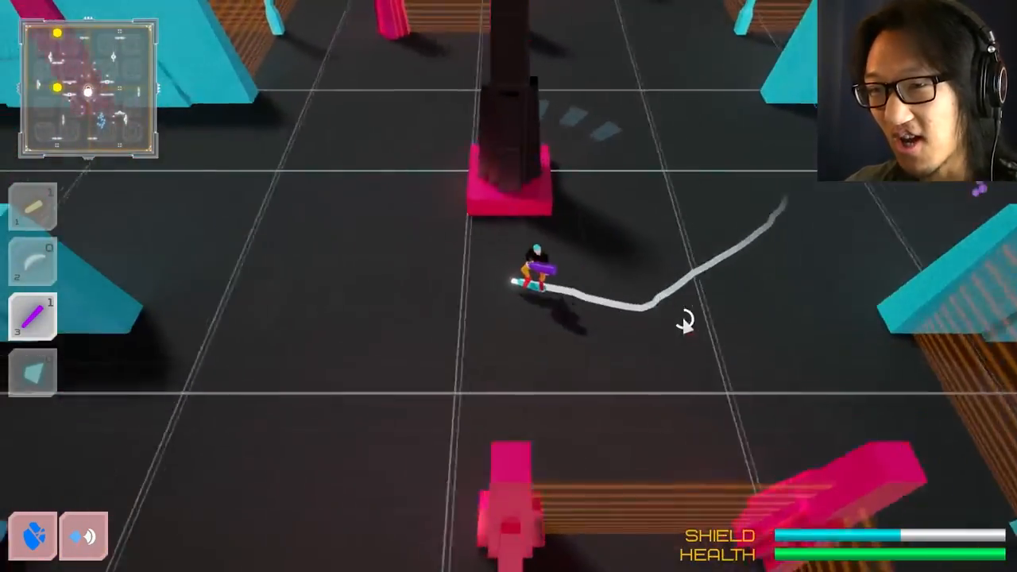
pyautogui.press('w')
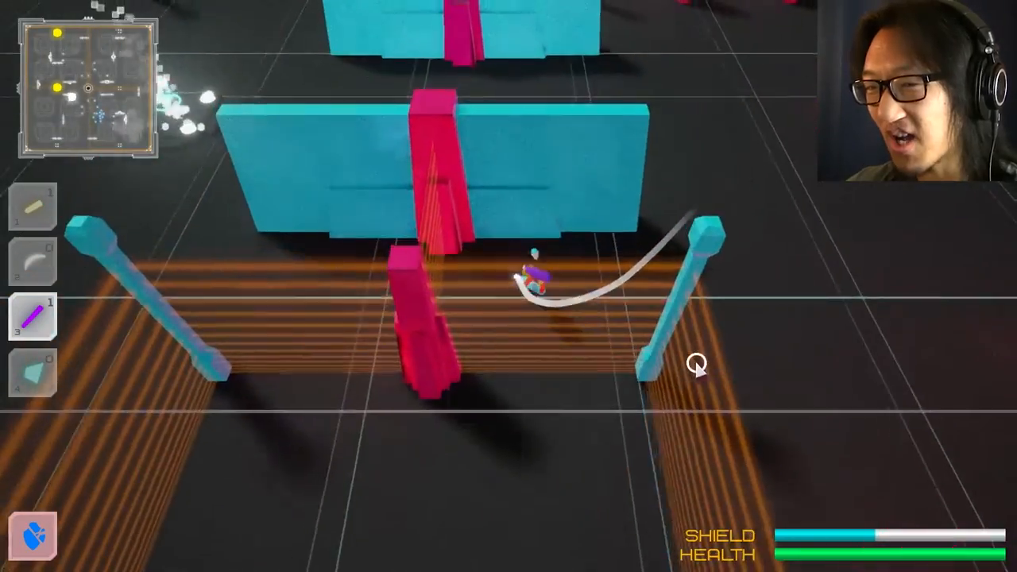
pyautogui.press('w')
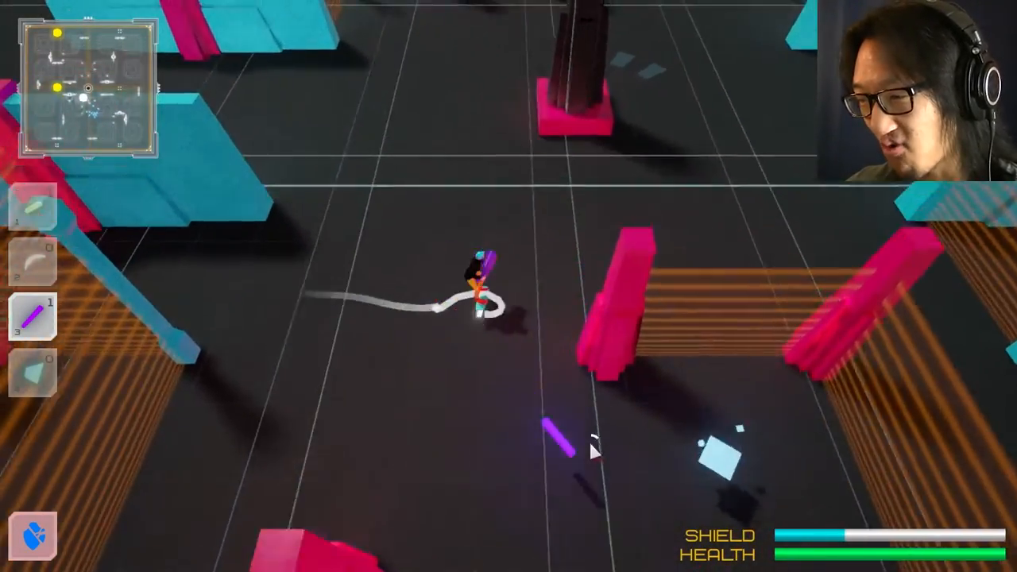
pyautogui.press('w')
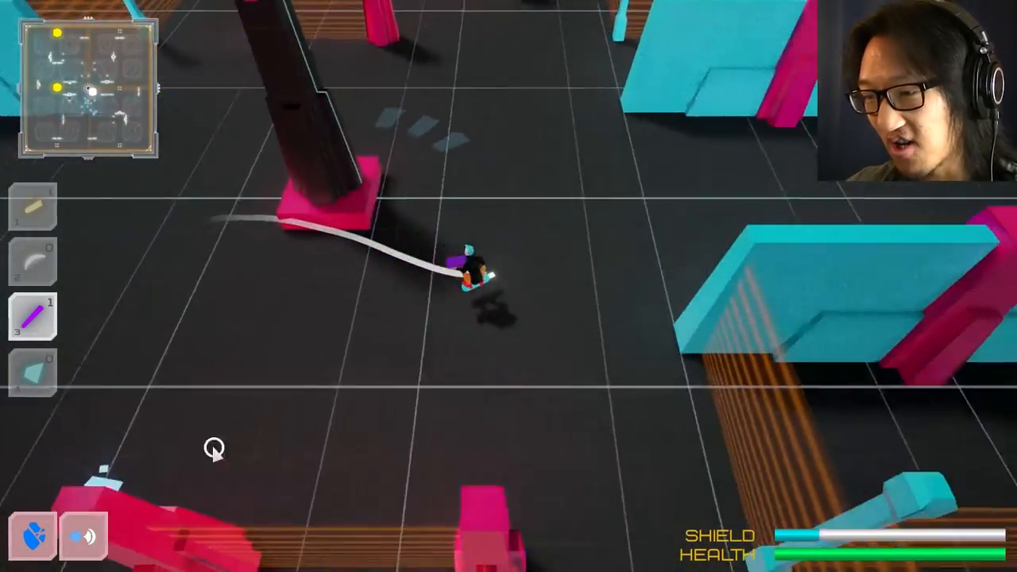
pyautogui.click(140, 450)
pyautogui.press('w')
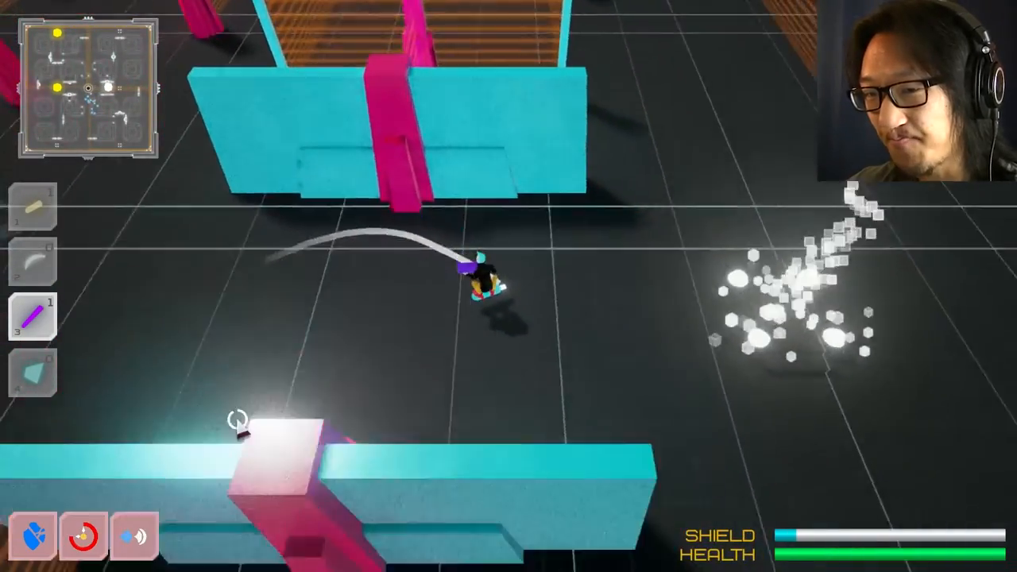
pyautogui.press('w')
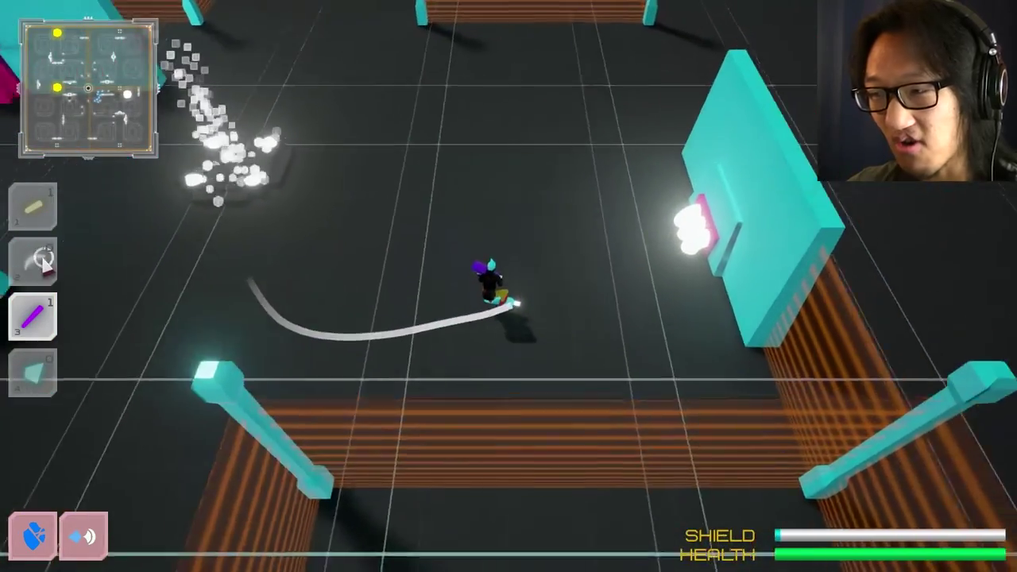
# Loop around the floor firing purple shots left and at enemies, then skate up the corridor
pyautogui.click(39, 270)
pyautogui.press('w')
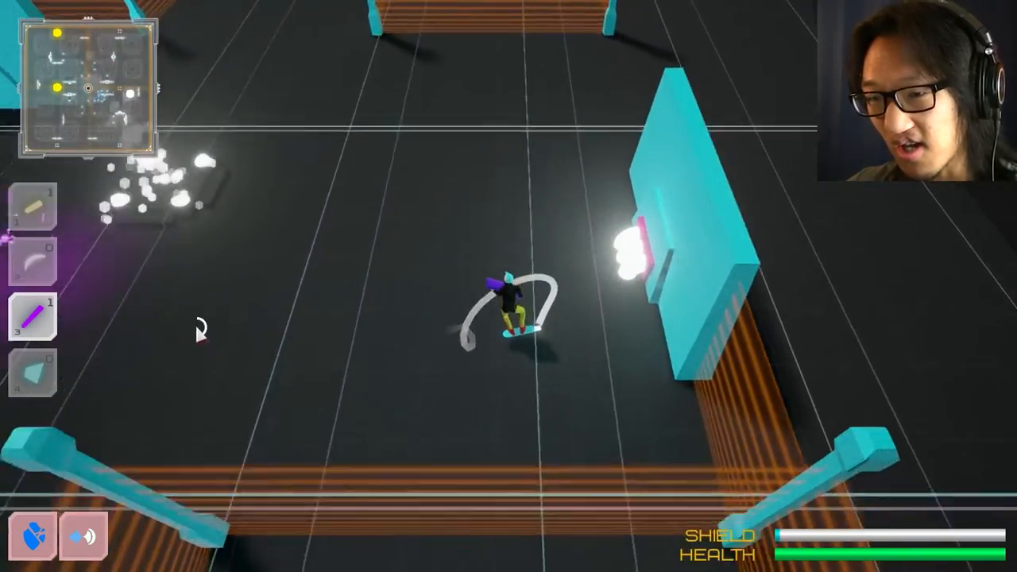
pyautogui.press('w')
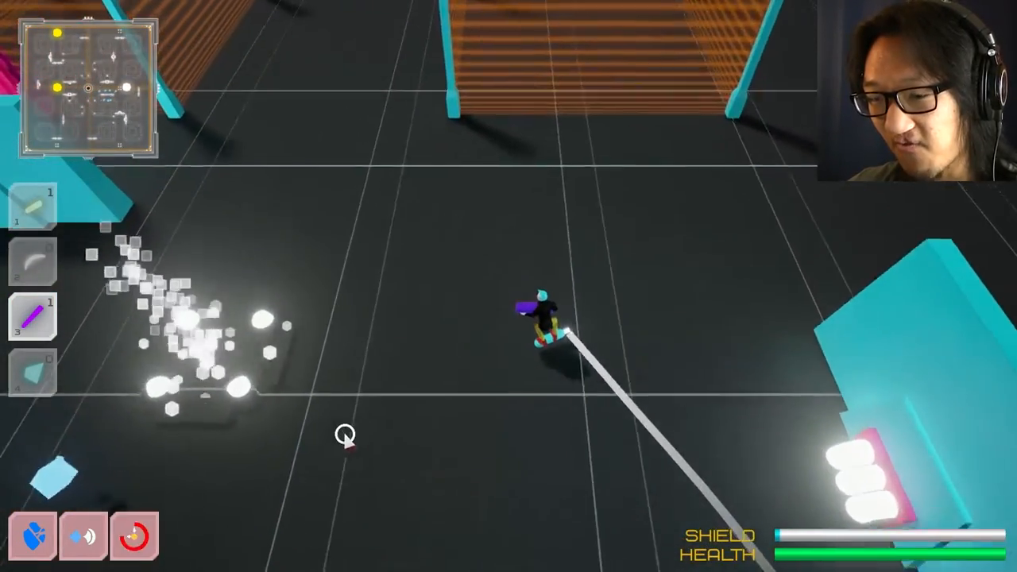
pyautogui.click(382, 433)
pyautogui.press('d')
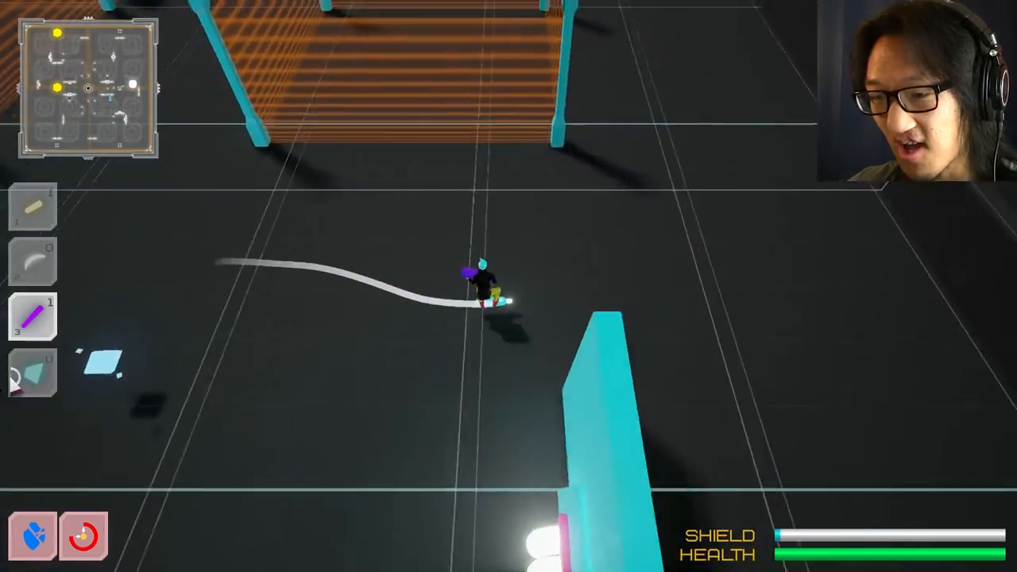
pyautogui.press('w')
pyautogui.press('w')
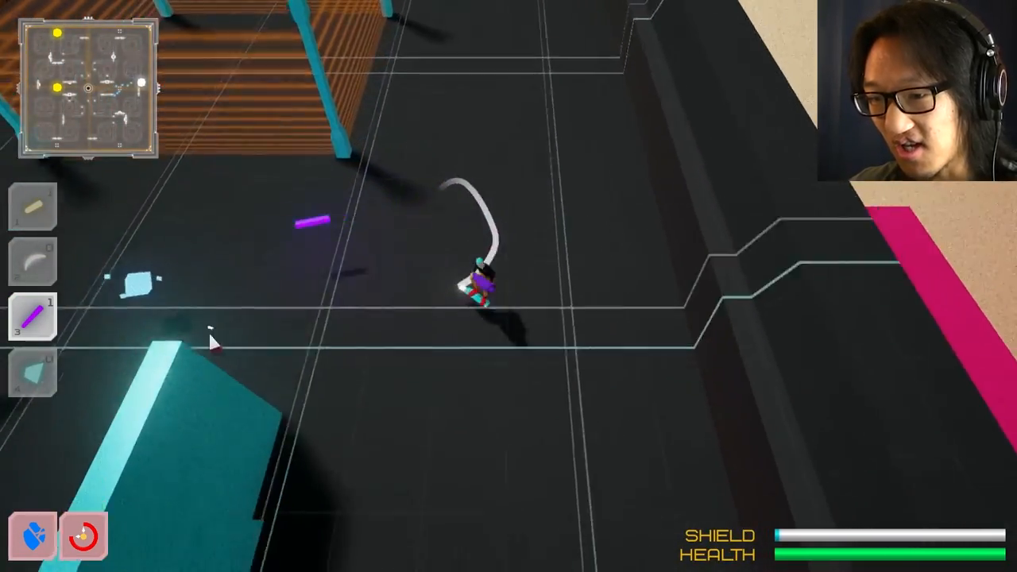
pyautogui.press('w')
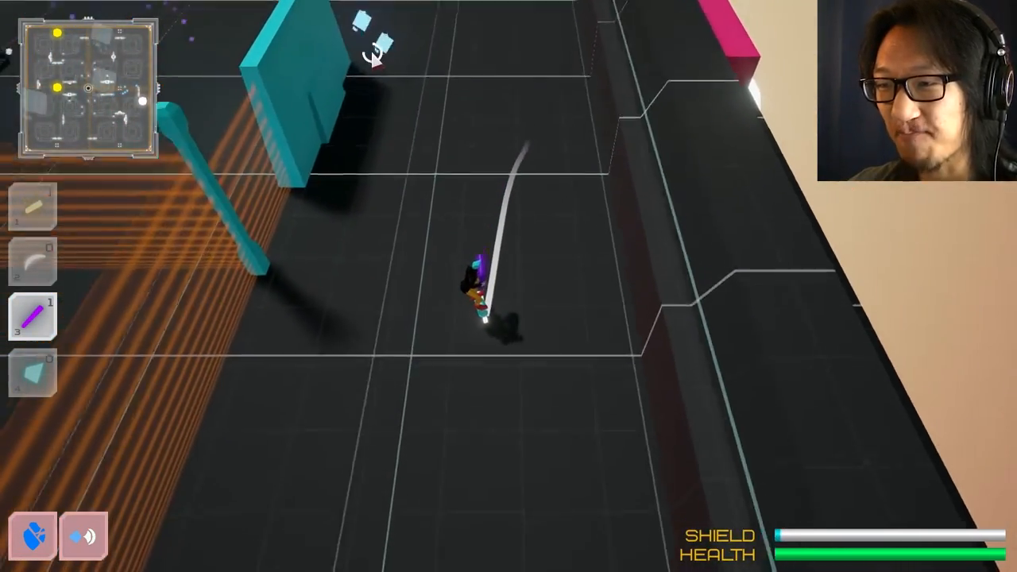
# Fire purple shots up the corridor and at the upper-left enemy while turning left past the wall
pyautogui.click(428, 9)
pyautogui.press('w')
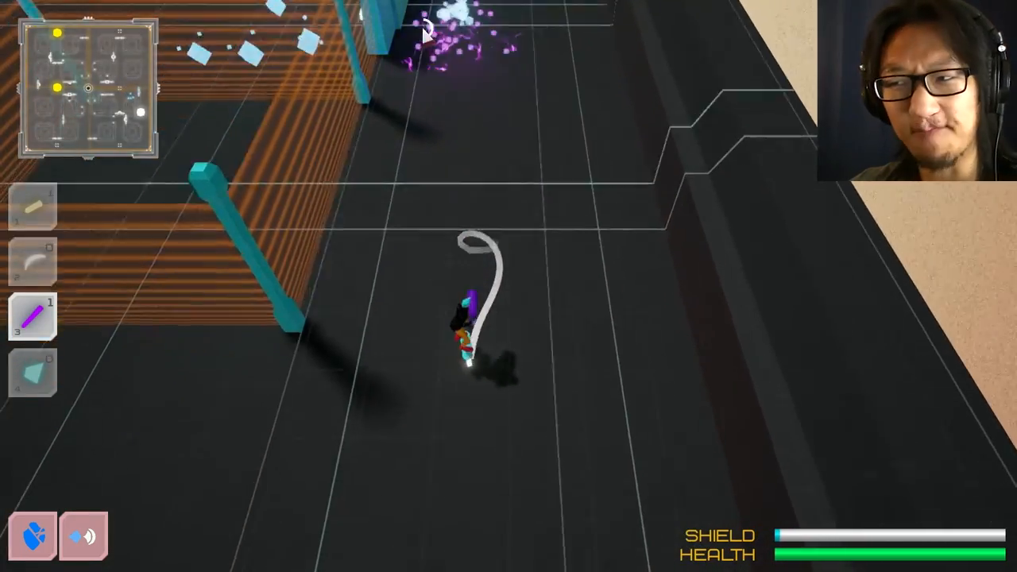
pyautogui.press('a')
pyautogui.press('w')
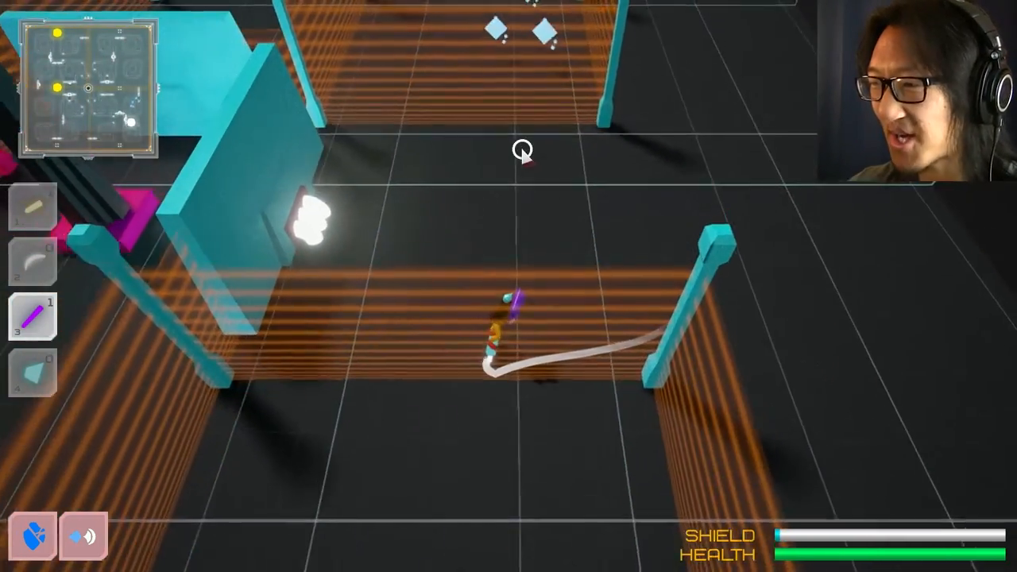
pyautogui.click(369, 211)
pyautogui.press('w')
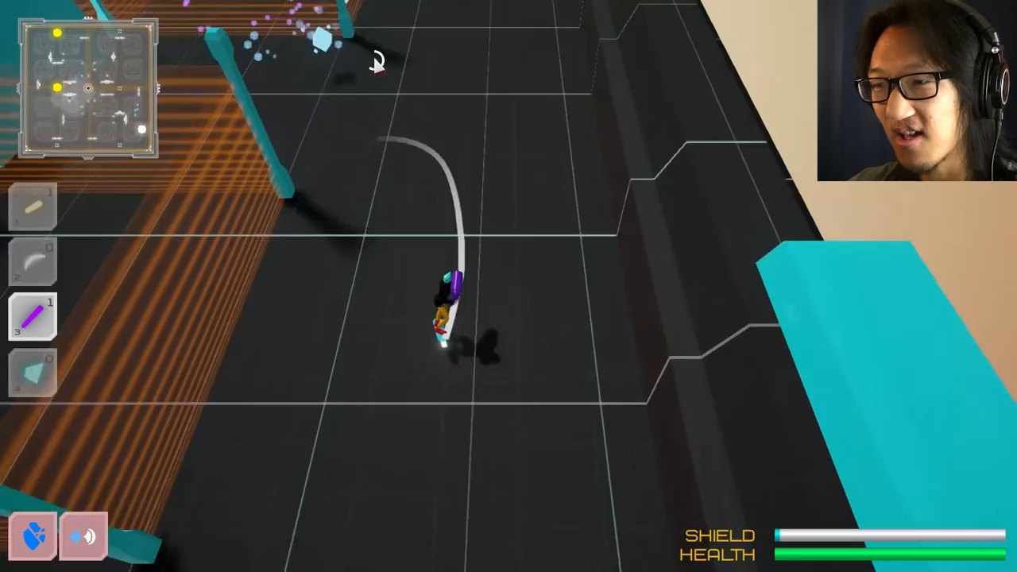
pyautogui.press('a')
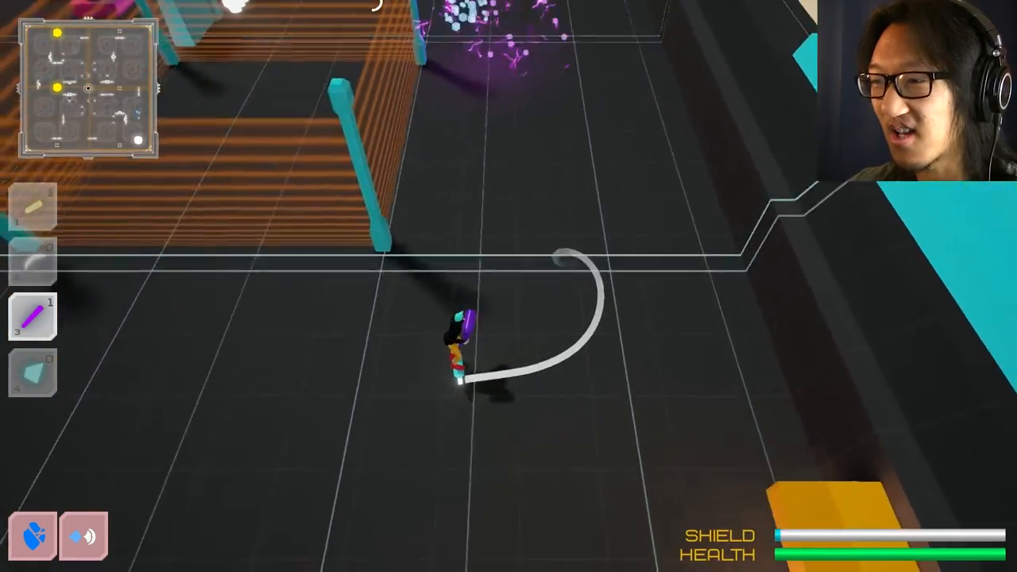
pyautogui.click(625, 190)
# Skate up toward the teal walls and switch to the teal crystal weapon in slot 4
pyautogui.press('w')
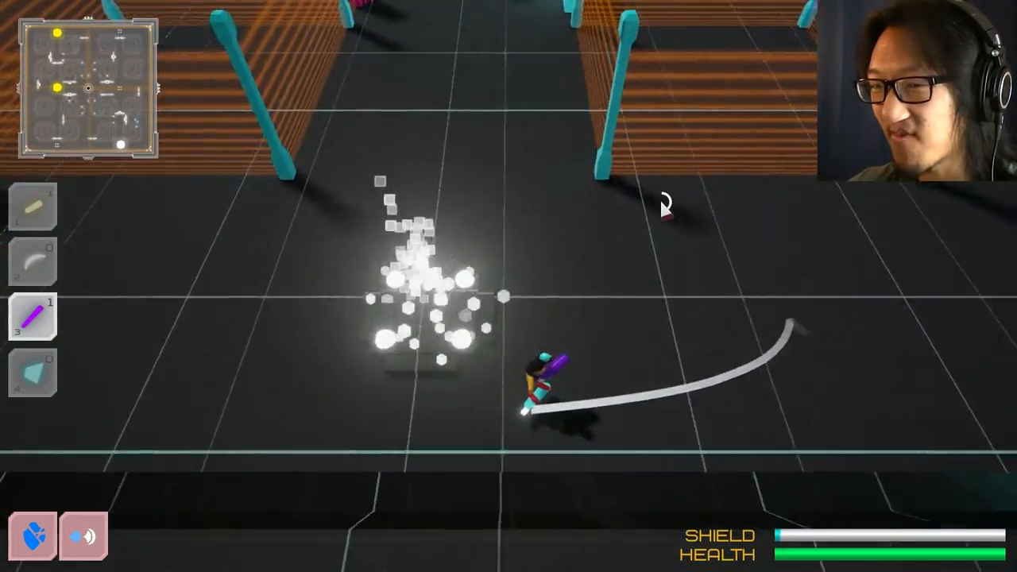
pyautogui.press('a')
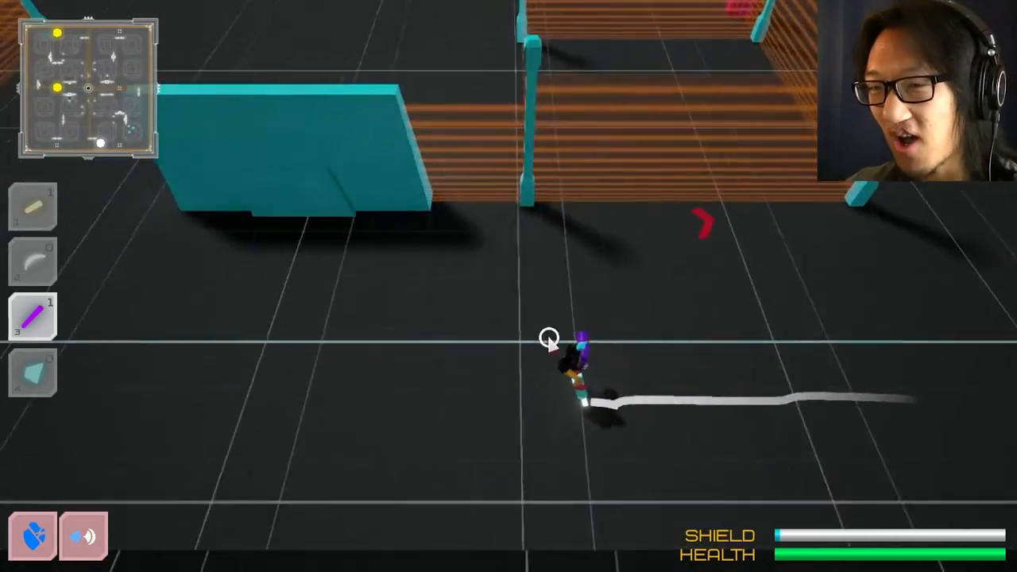
pyautogui.press('w')
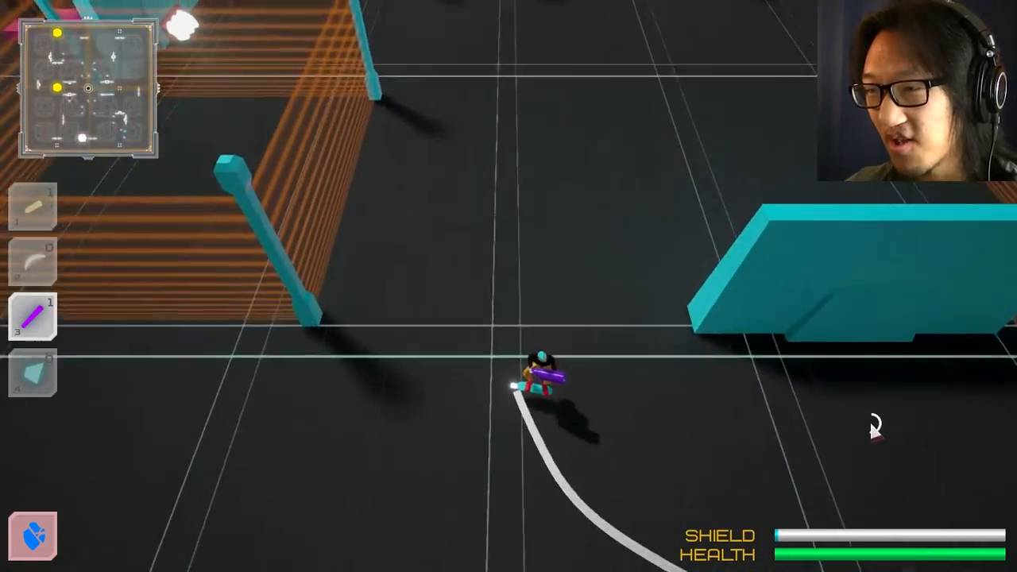
pyautogui.press('w')
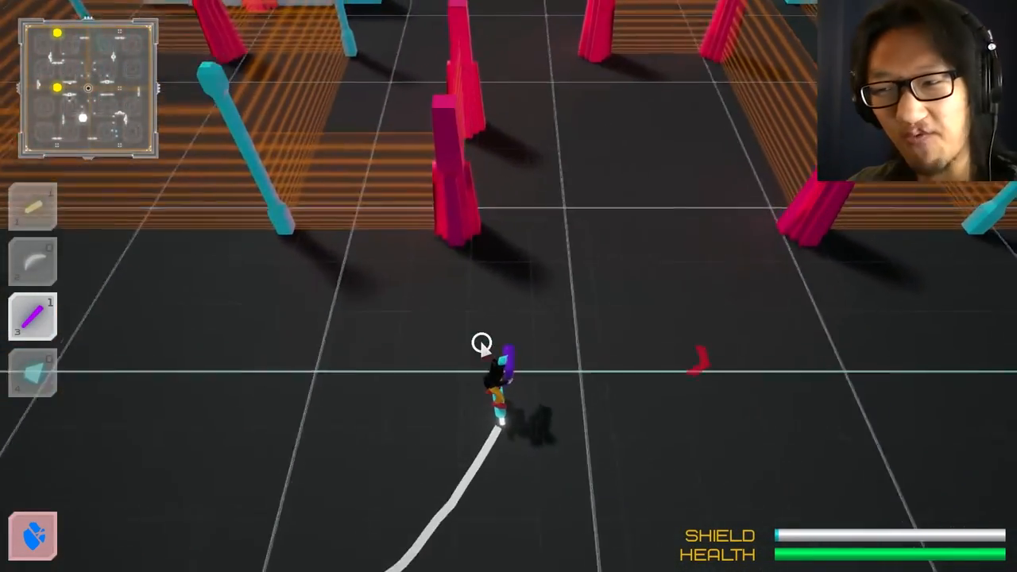
pyautogui.press('w')
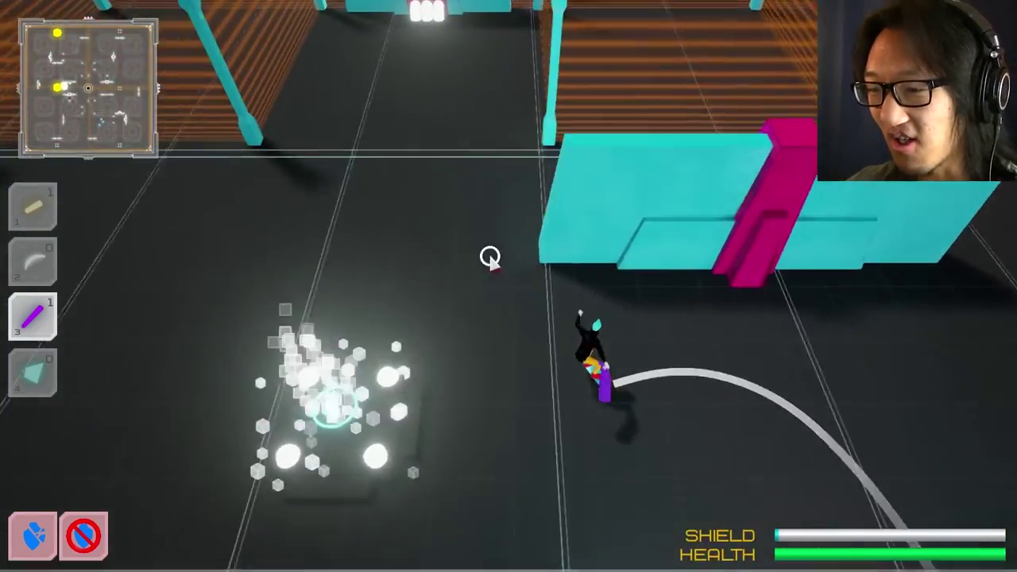
pyautogui.press('4')
# Spray cyan triangle shots at the enemies while turning, including those beyond the fence
pyautogui.click(806, 254)
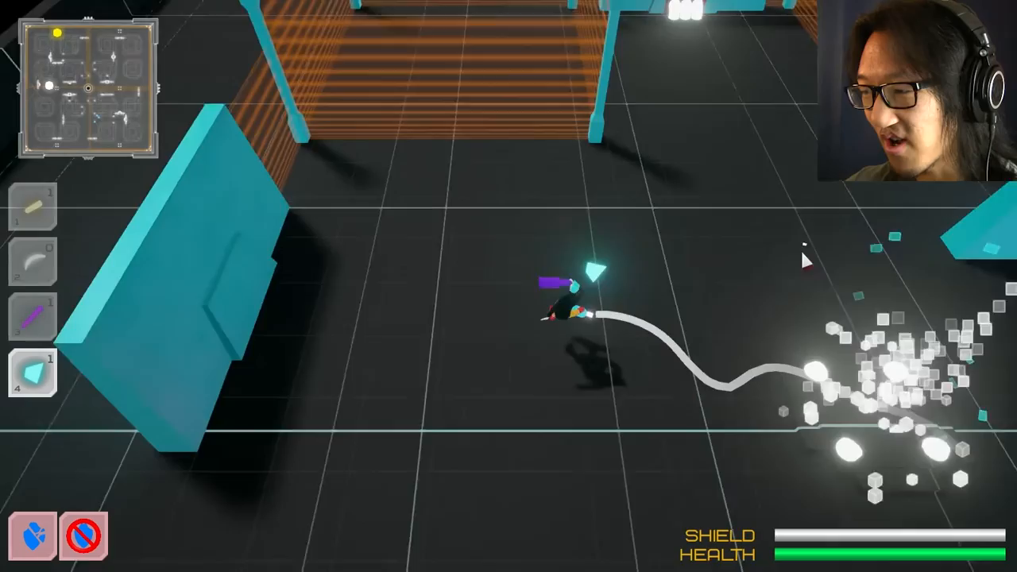
pyautogui.click(815, 302)
pyautogui.click(586, 238)
pyautogui.click(501, 148)
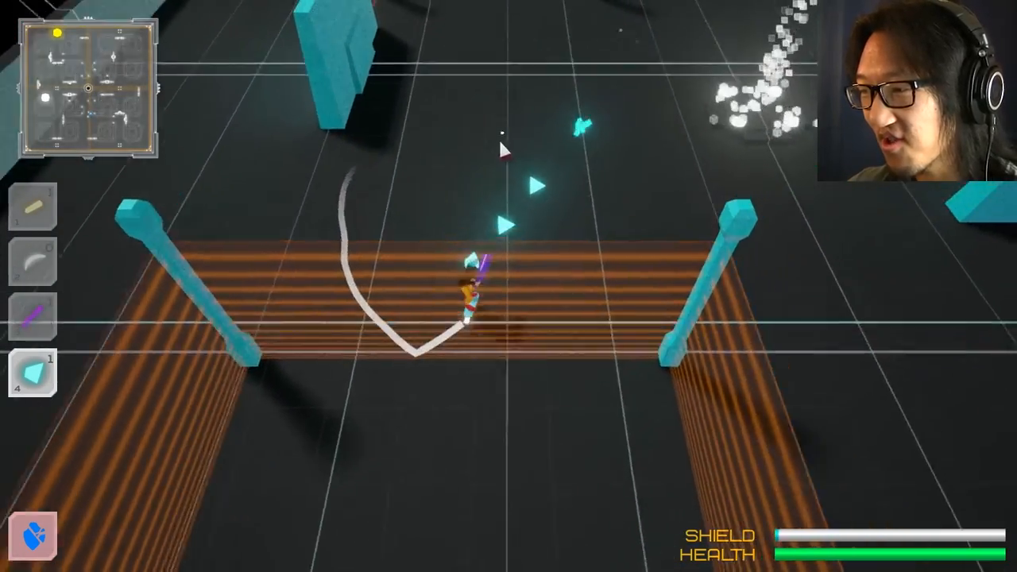
pyautogui.click(636, 307)
pyautogui.click(686, 398)
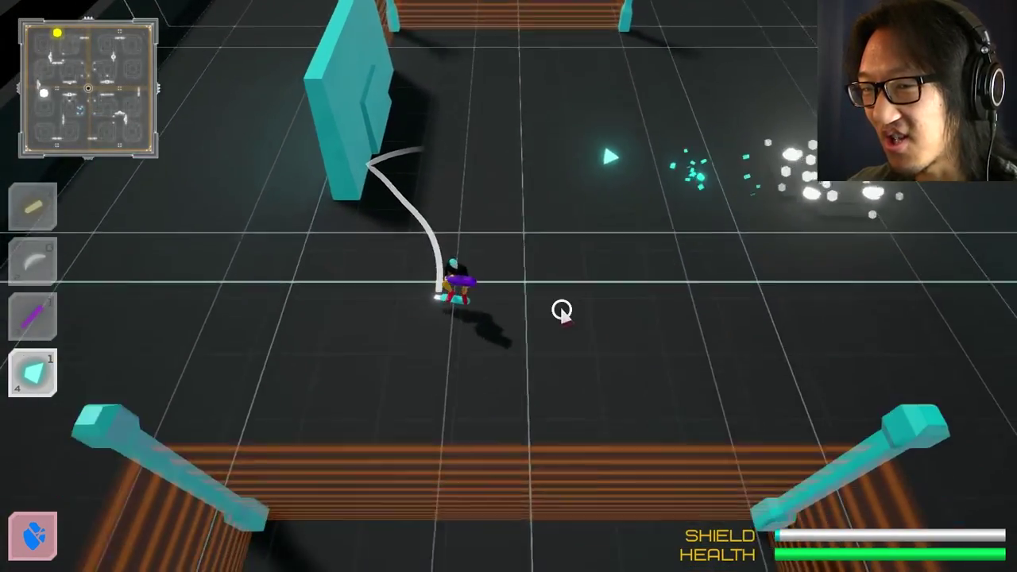
pyautogui.click(814, 310)
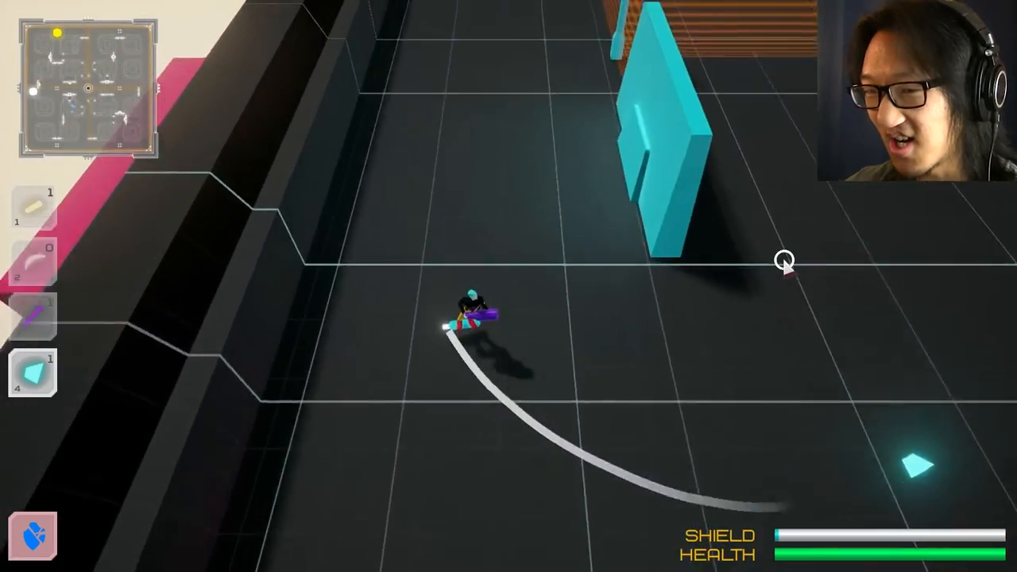
# Fire yellow shots up the arena and destroy the enemies swarming the skater
pyautogui.click(509, 439)
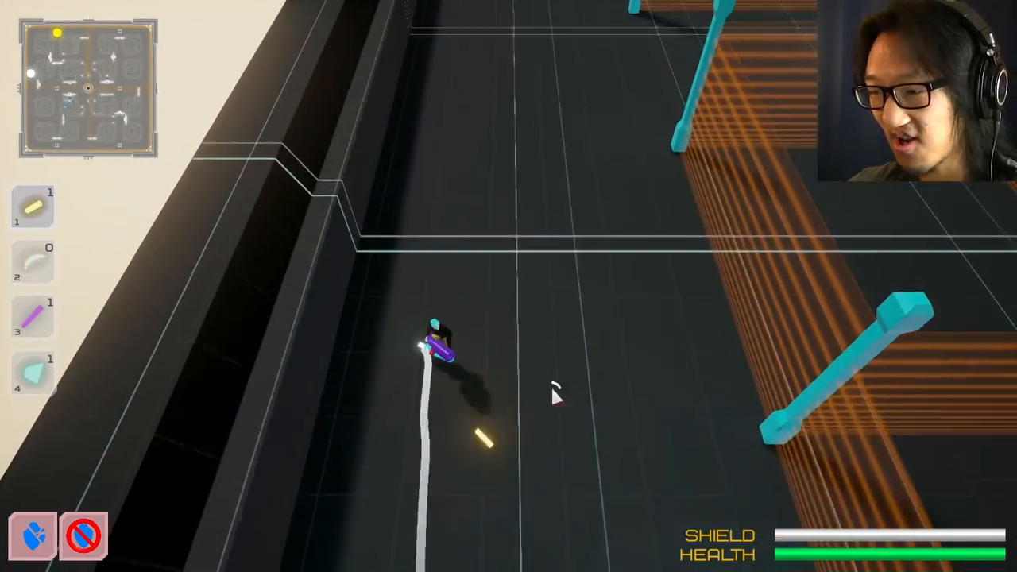
pyautogui.click(544, 222)
pyautogui.click(540, 183)
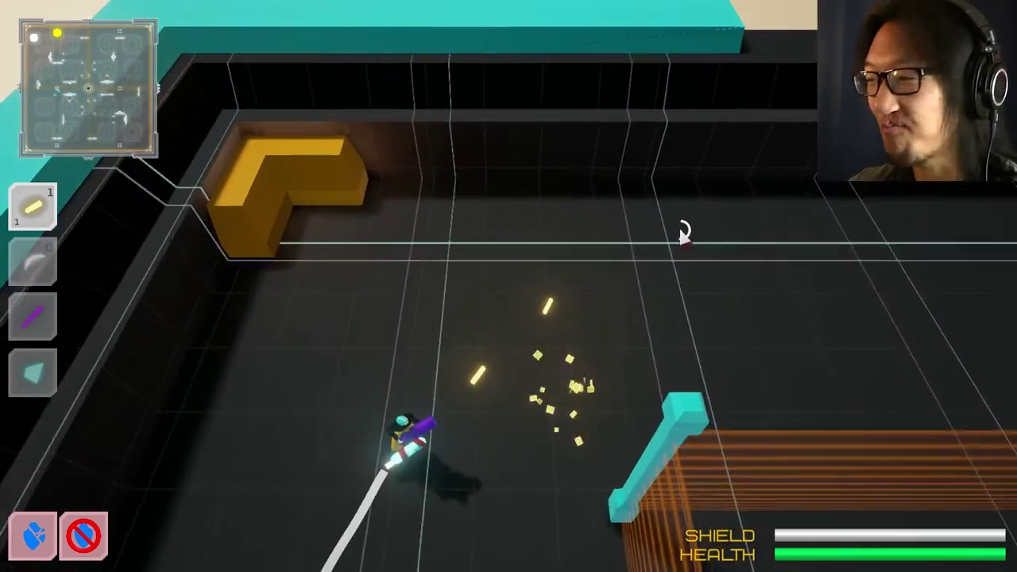
pyautogui.click(751, 296)
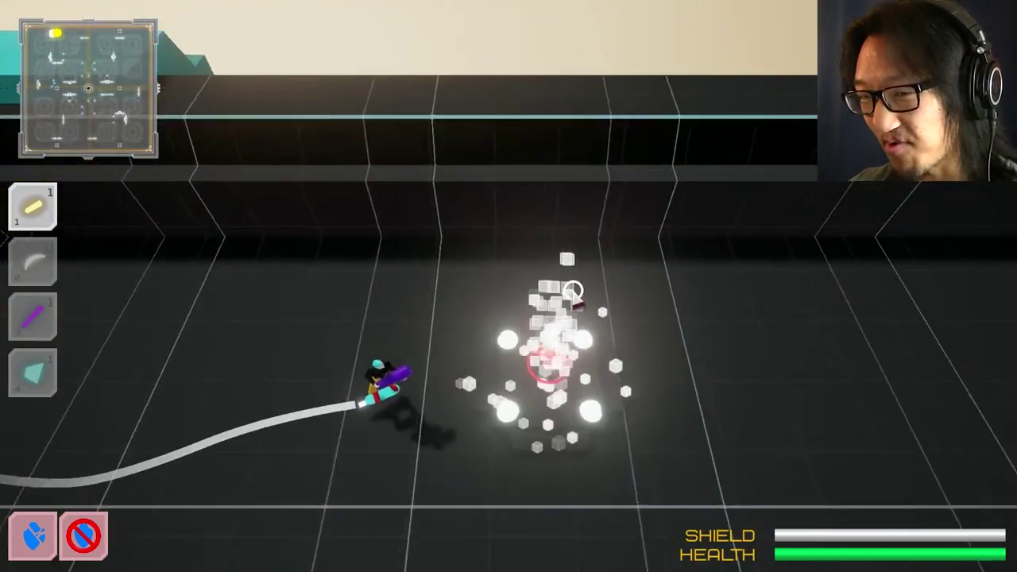
pyautogui.click(581, 323)
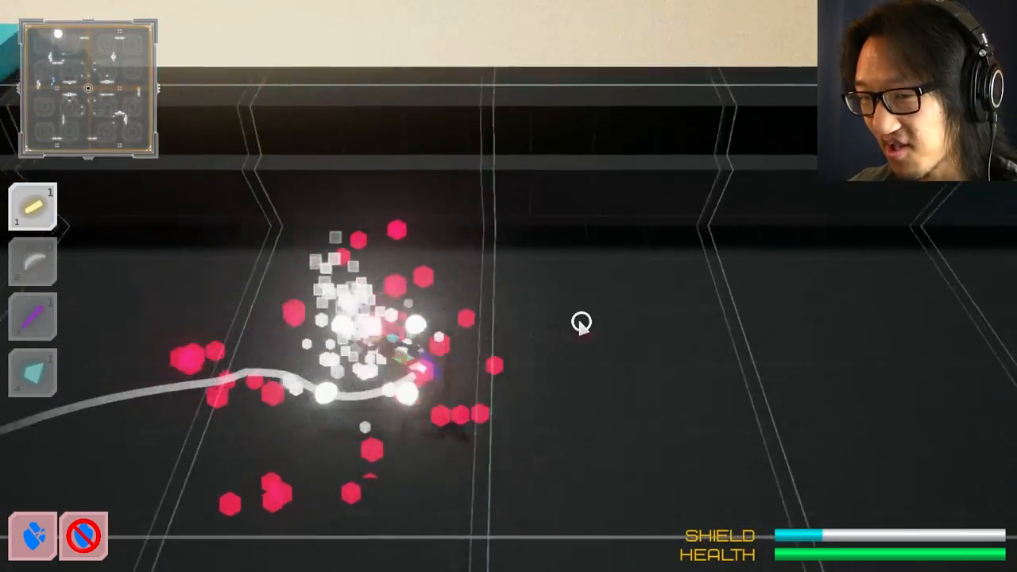
pyautogui.click(270, 382)
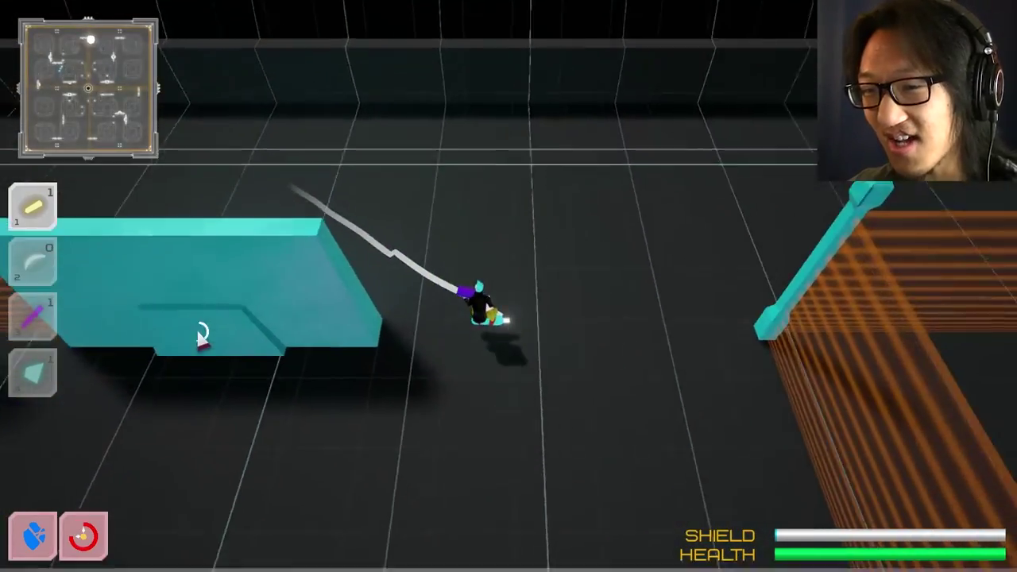
# Keep firing during the cooldown ability and blast the pink pillars ahead, collecting the purple weapon charge
pyautogui.click(199, 389)
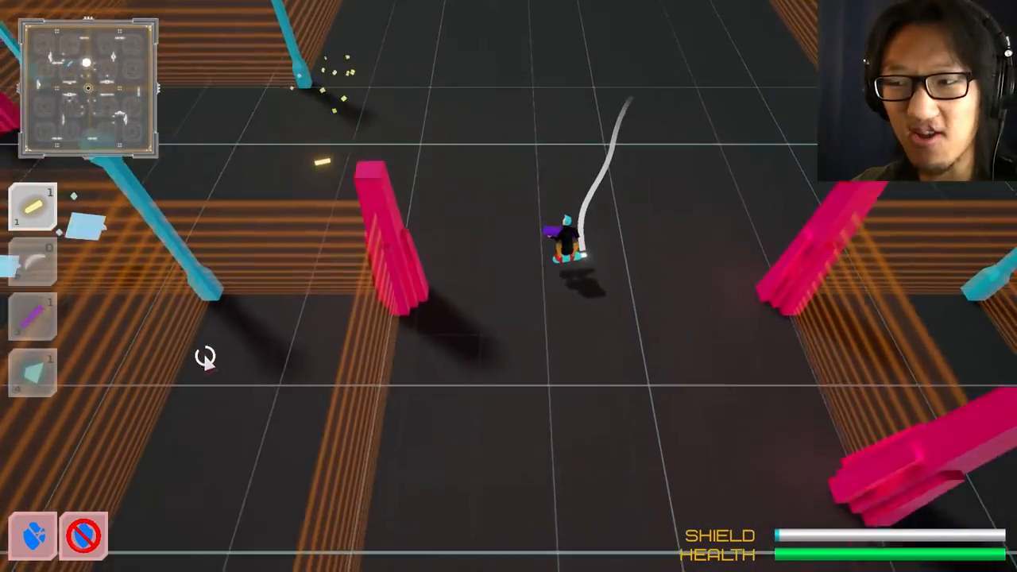
pyautogui.click(192, 176)
pyautogui.click(262, 127)
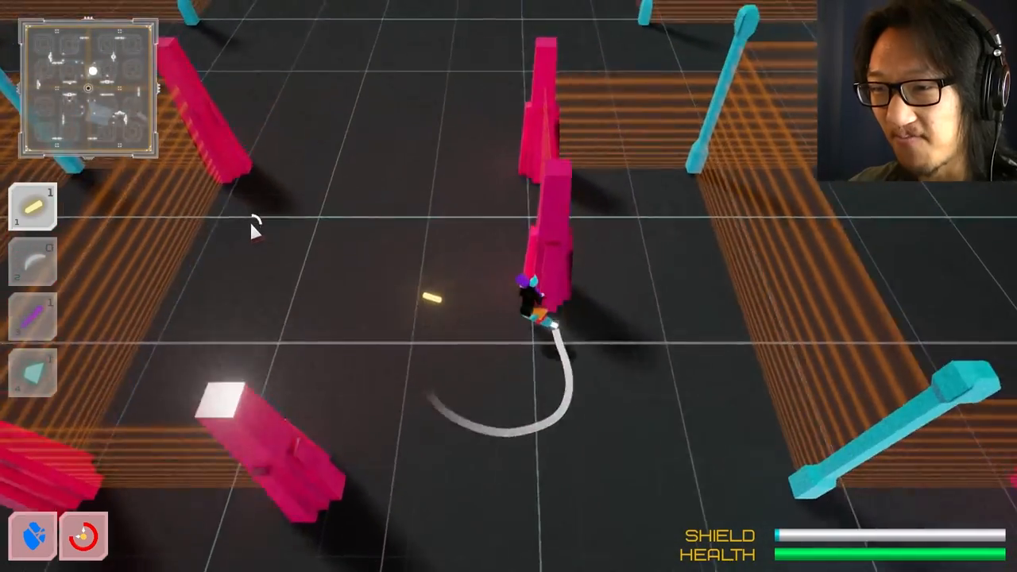
pyautogui.click(255, 227)
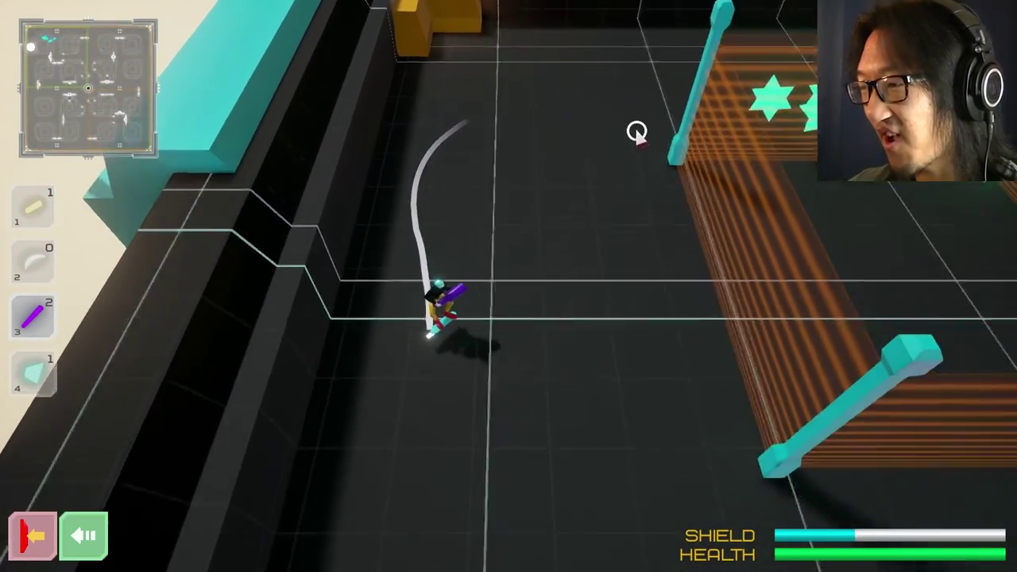
# Fire purple shots at the green star enemies and trigger the lightning speed ability
pyautogui.click(629, 111)
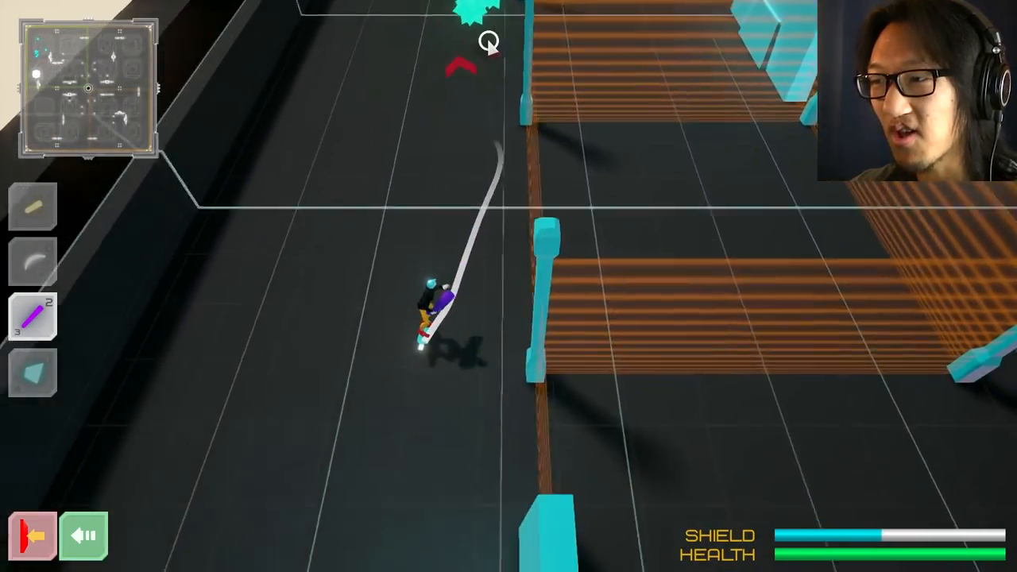
pyautogui.click(517, 32)
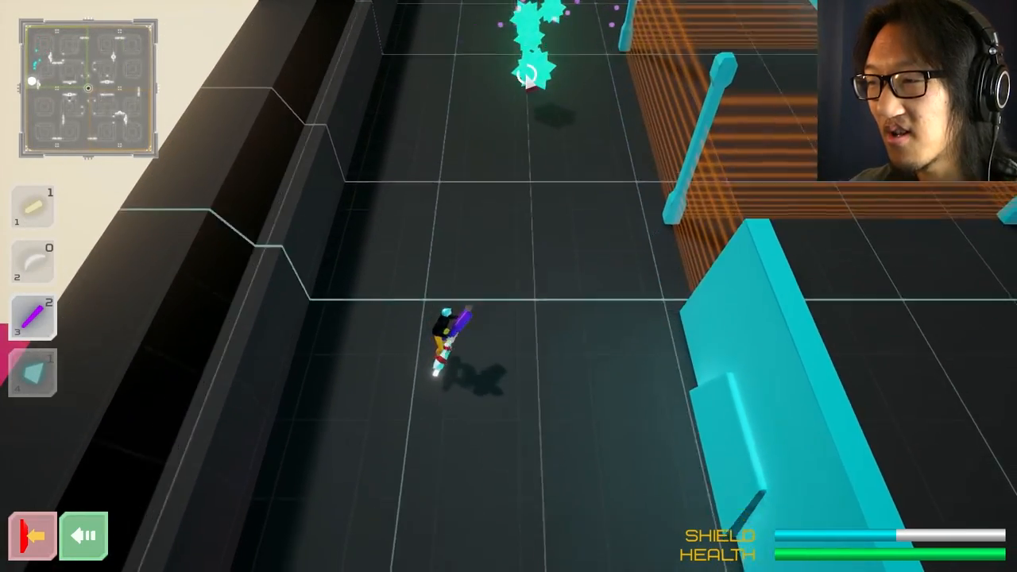
pyautogui.press('space')
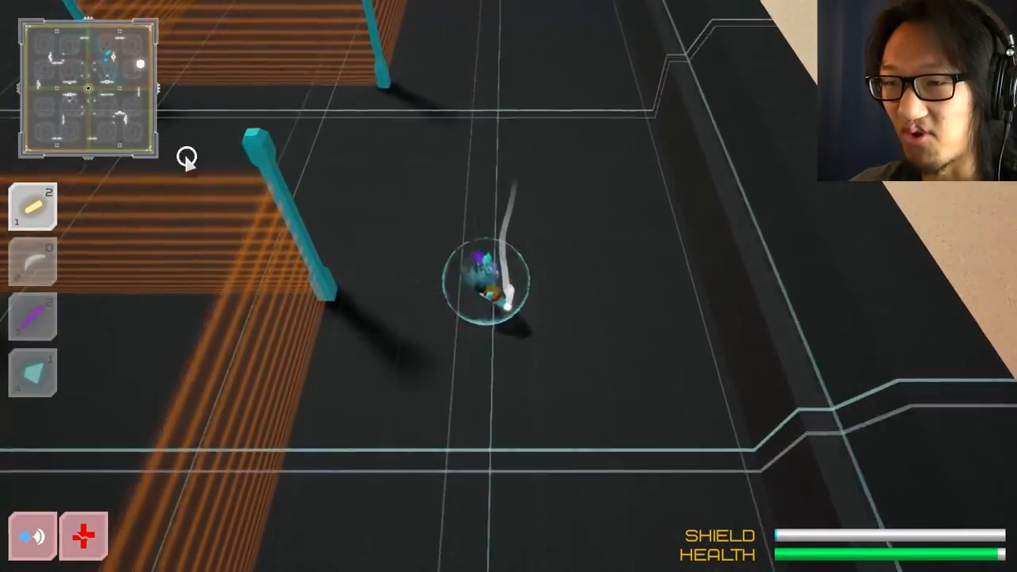
# Shoot the far wall and left-wall enemies under the shield, then boost forward twice on charges
pyautogui.click(184, 159)
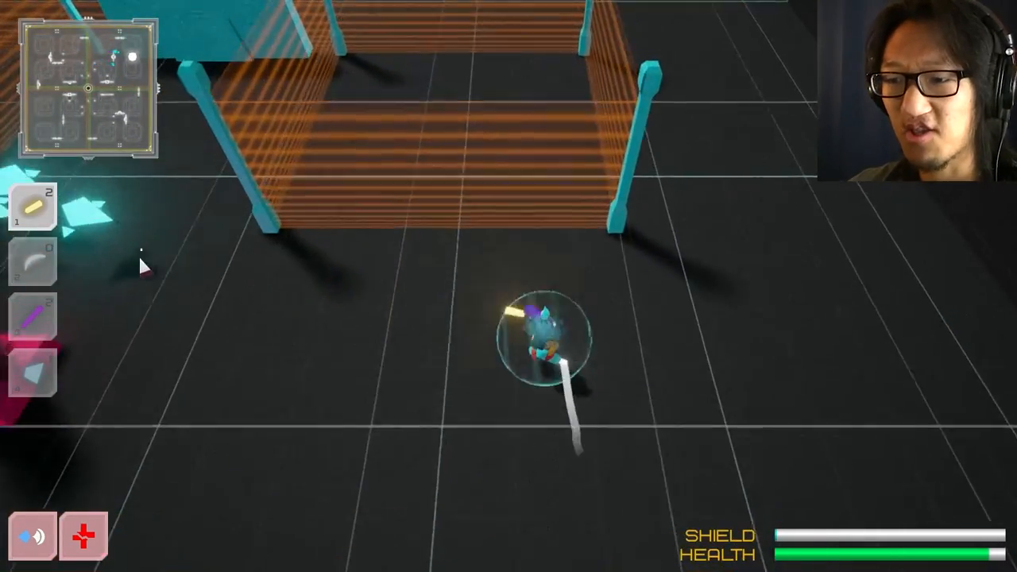
pyautogui.click(140, 262)
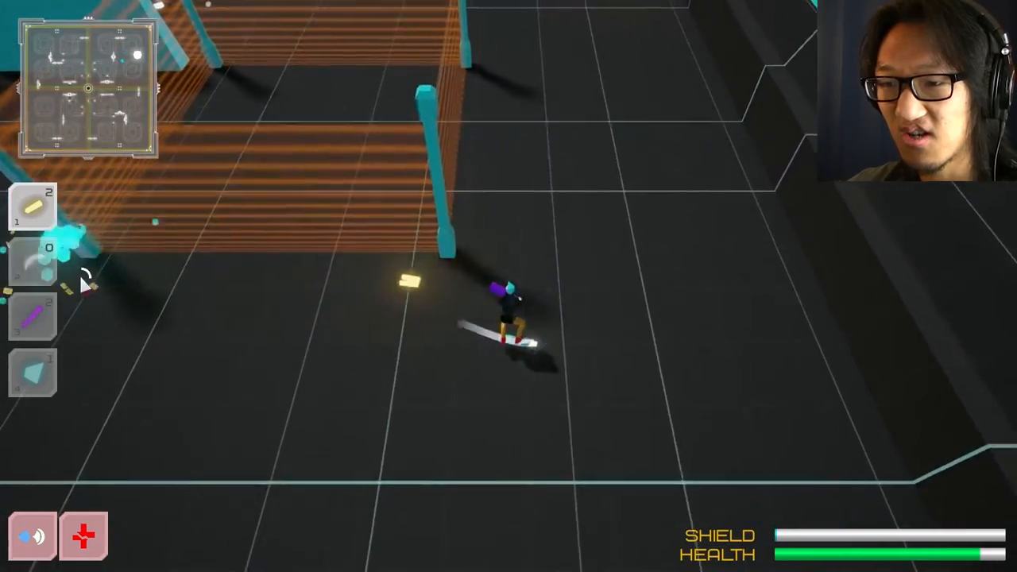
pyautogui.click(175, 302)
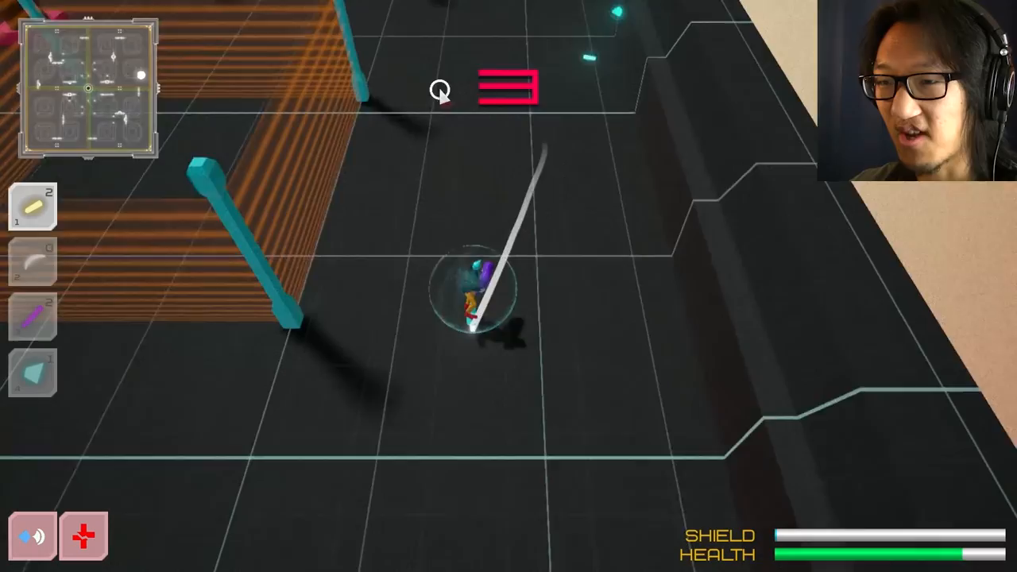
pyautogui.press('w')
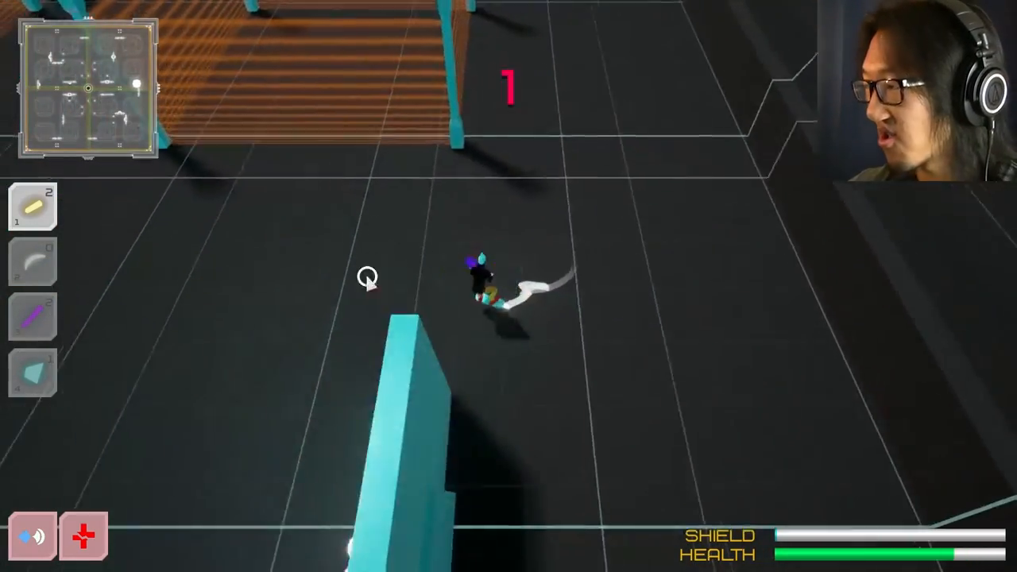
pyautogui.press('a')
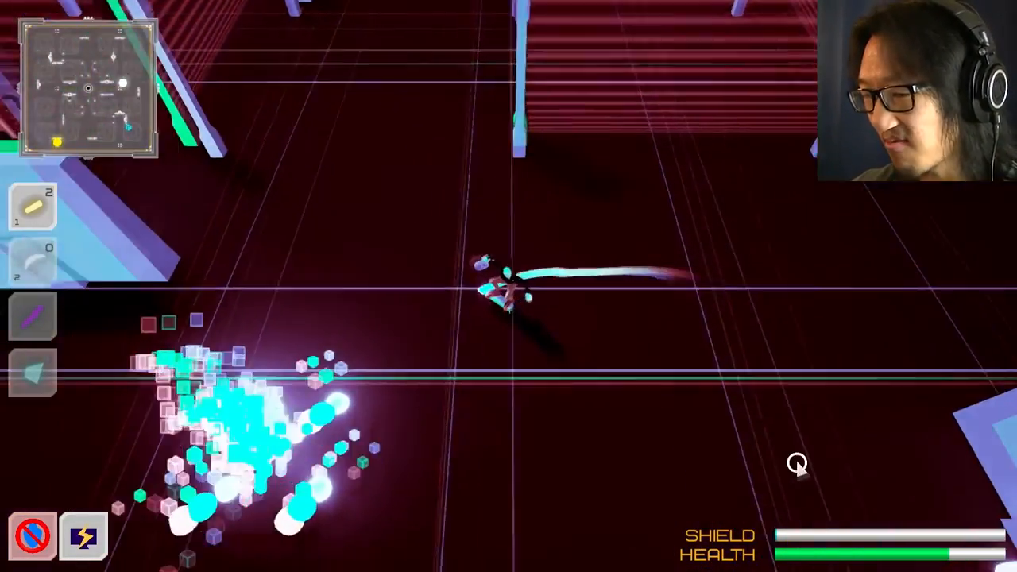
# Curve the boosting skater right, up and around until the boost ends near the pink tower corridor
pyautogui.press('d')
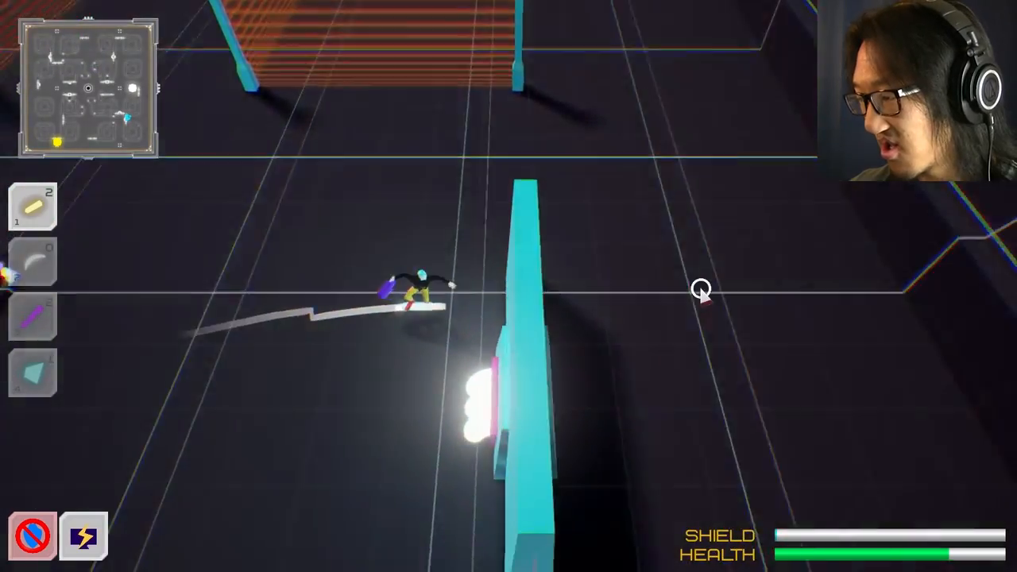
pyautogui.press('w')
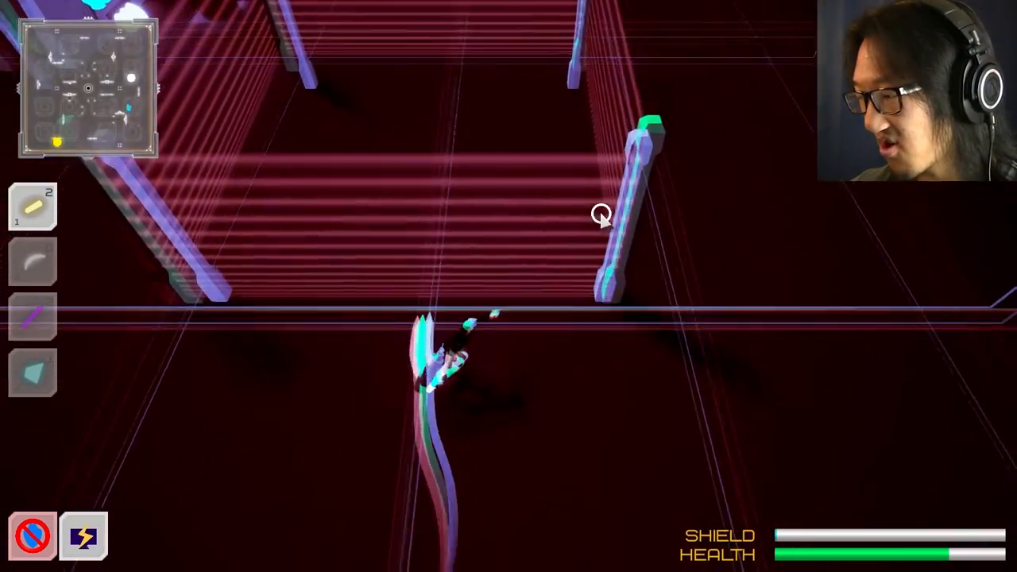
pyautogui.press('d')
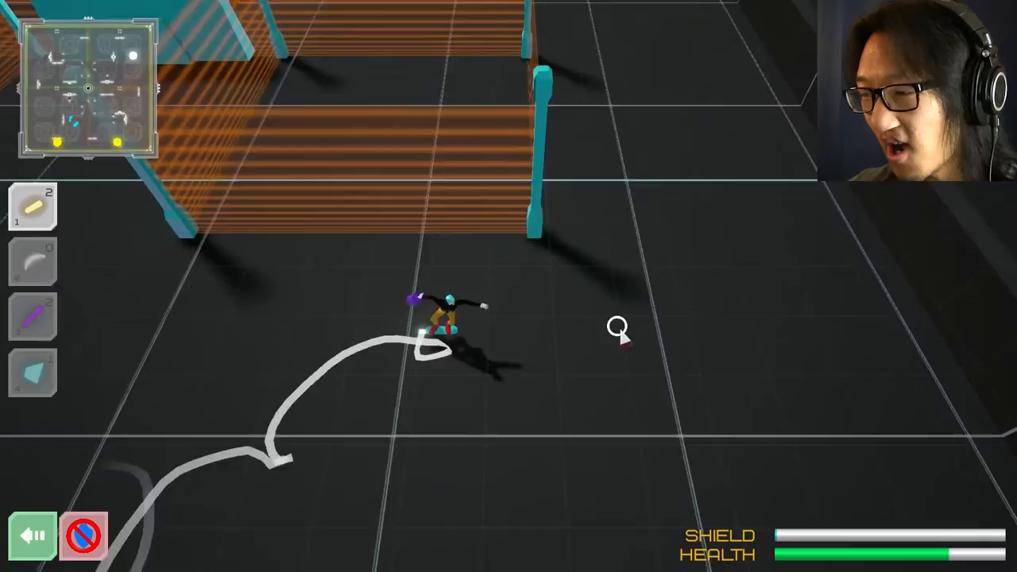
pyautogui.press('s')
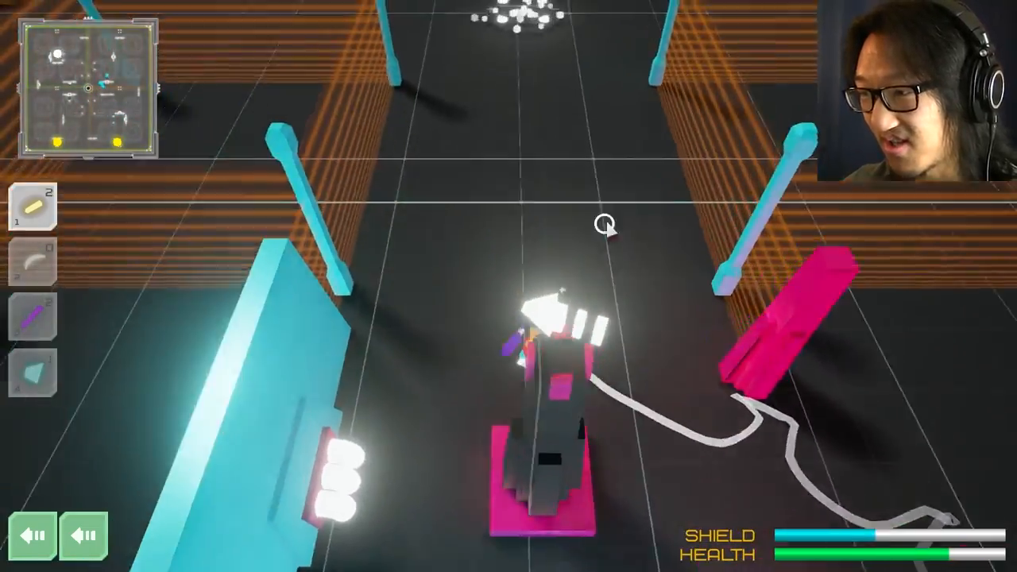
# Fire into the new corridor, blow up the green star cluster and shoot the pink pillars ahead
pyautogui.click(493, 111)
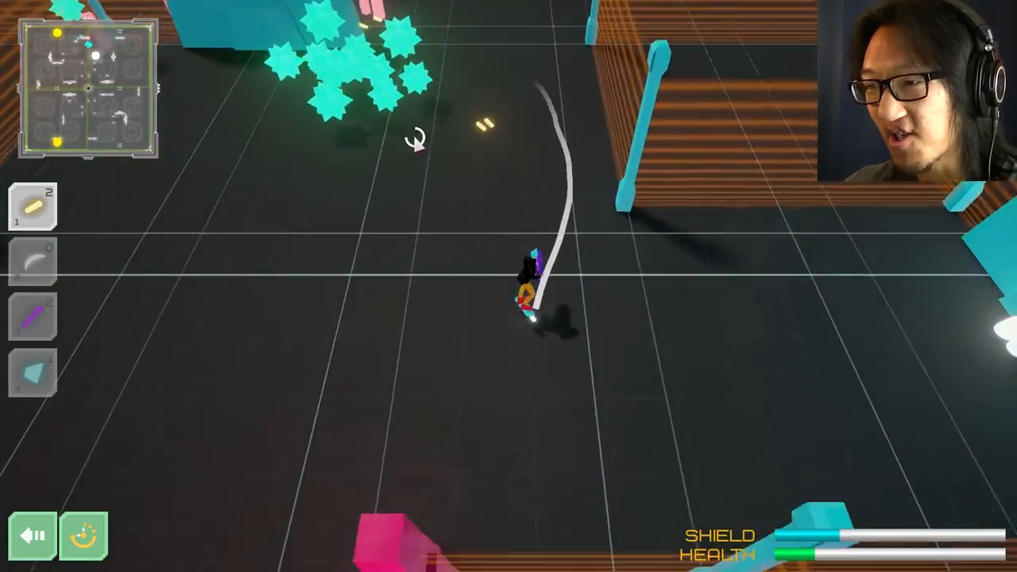
pyautogui.click(622, 163)
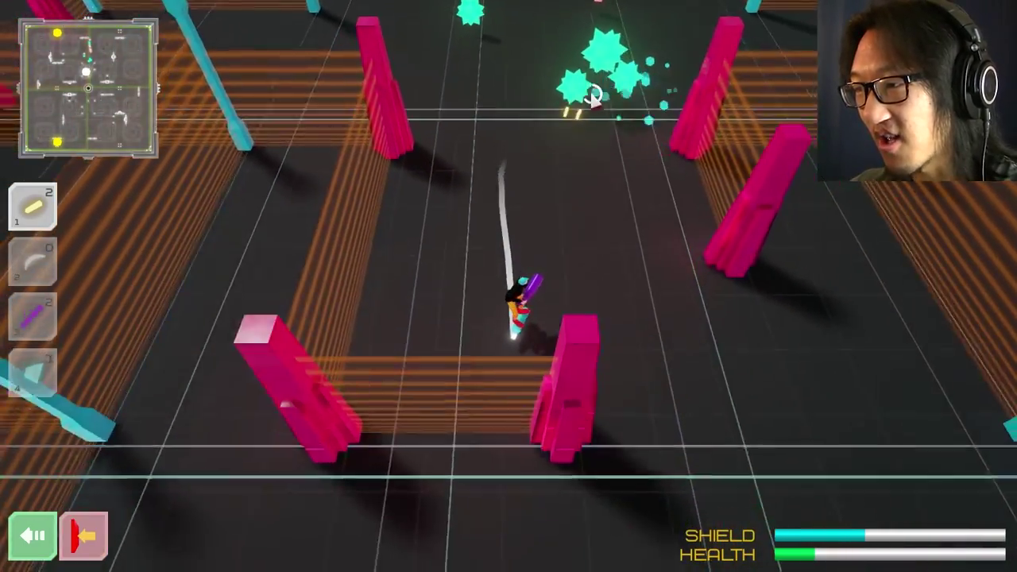
pyautogui.click(528, 97)
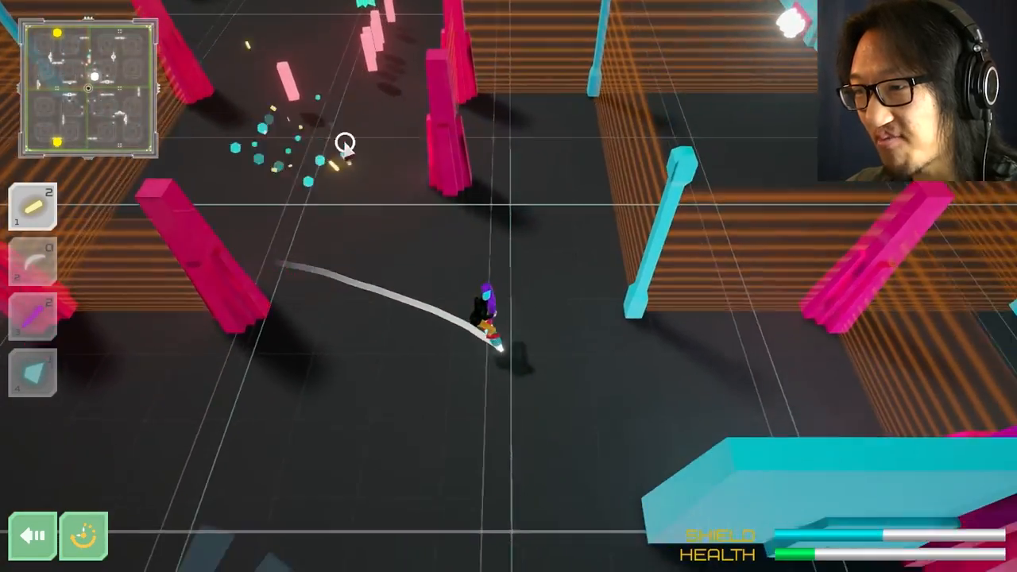
pyautogui.click(445, 96)
pyautogui.click(541, 95)
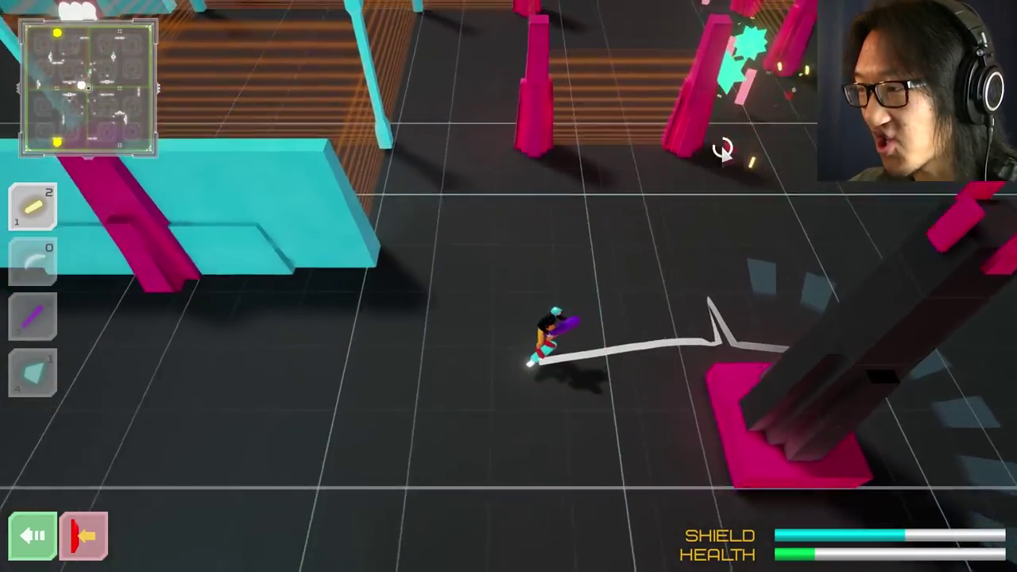
# Keep hitting the pillars and right-side targets, then reverse right after the Bonus Lost banner
pyautogui.click(721, 148)
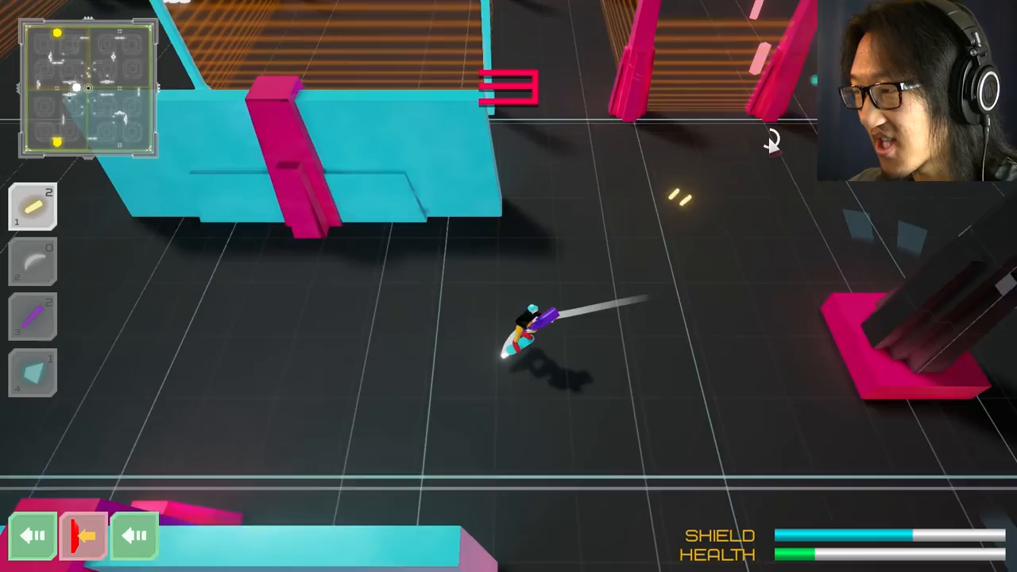
pyautogui.click(763, 139)
pyautogui.click(751, 151)
pyautogui.click(711, 161)
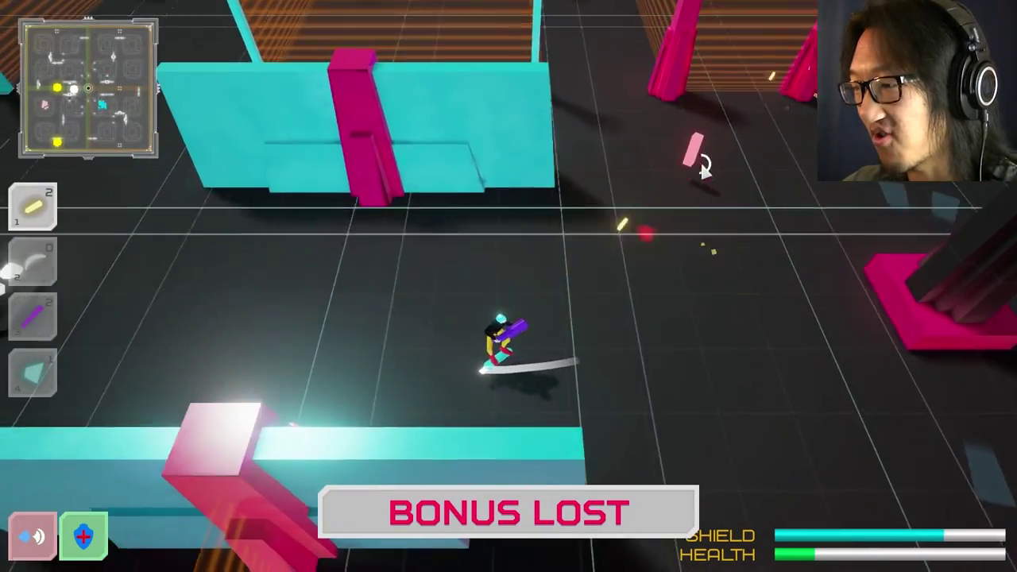
pyautogui.click(747, 199)
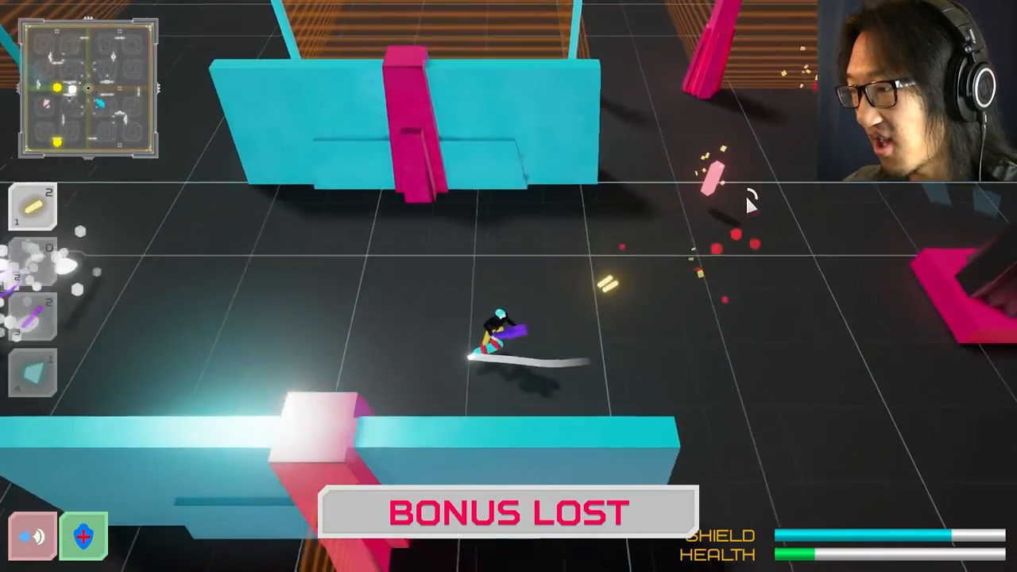
pyautogui.press('d')
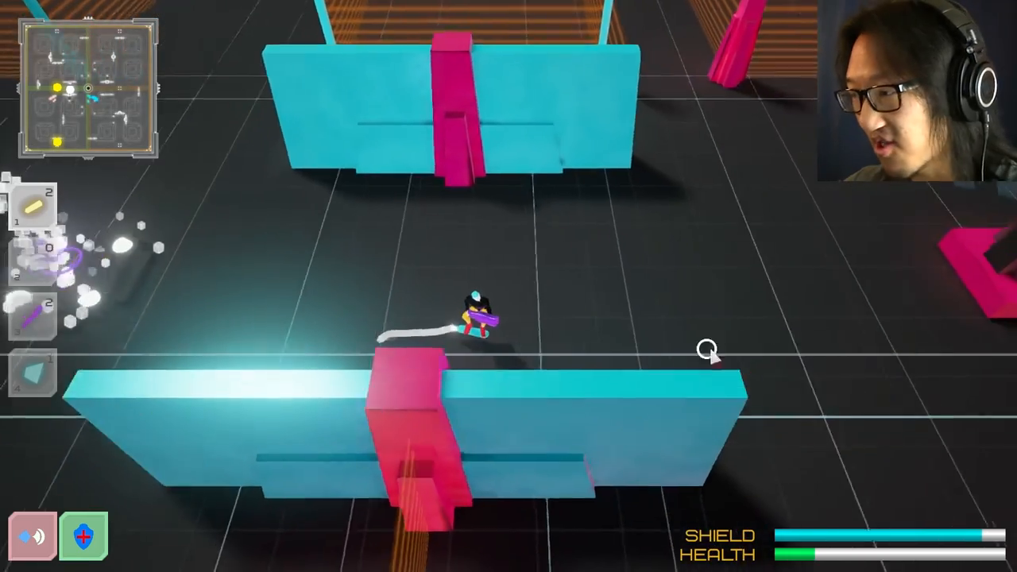